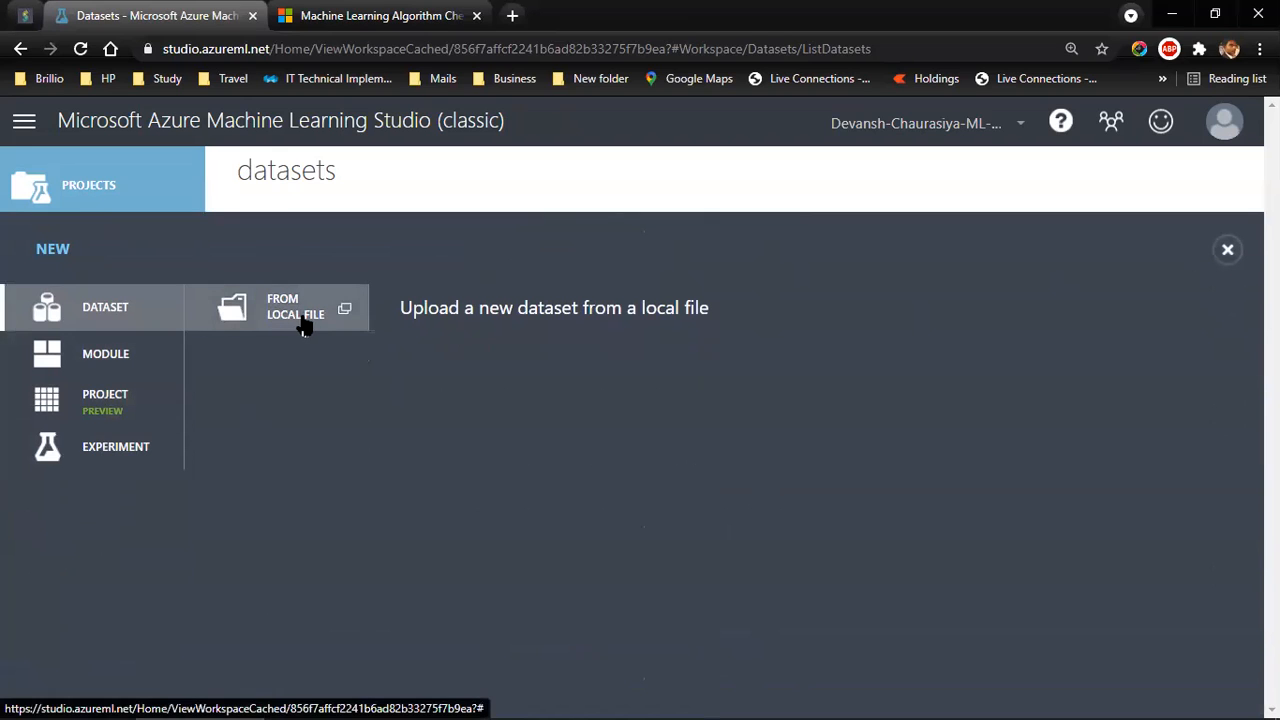
Close the new-item pane and look through the projects, experiments, web services, datasets, trained models and settings sections of the workspace.
{"action": "left_click", "coordinate": [1228, 249]}
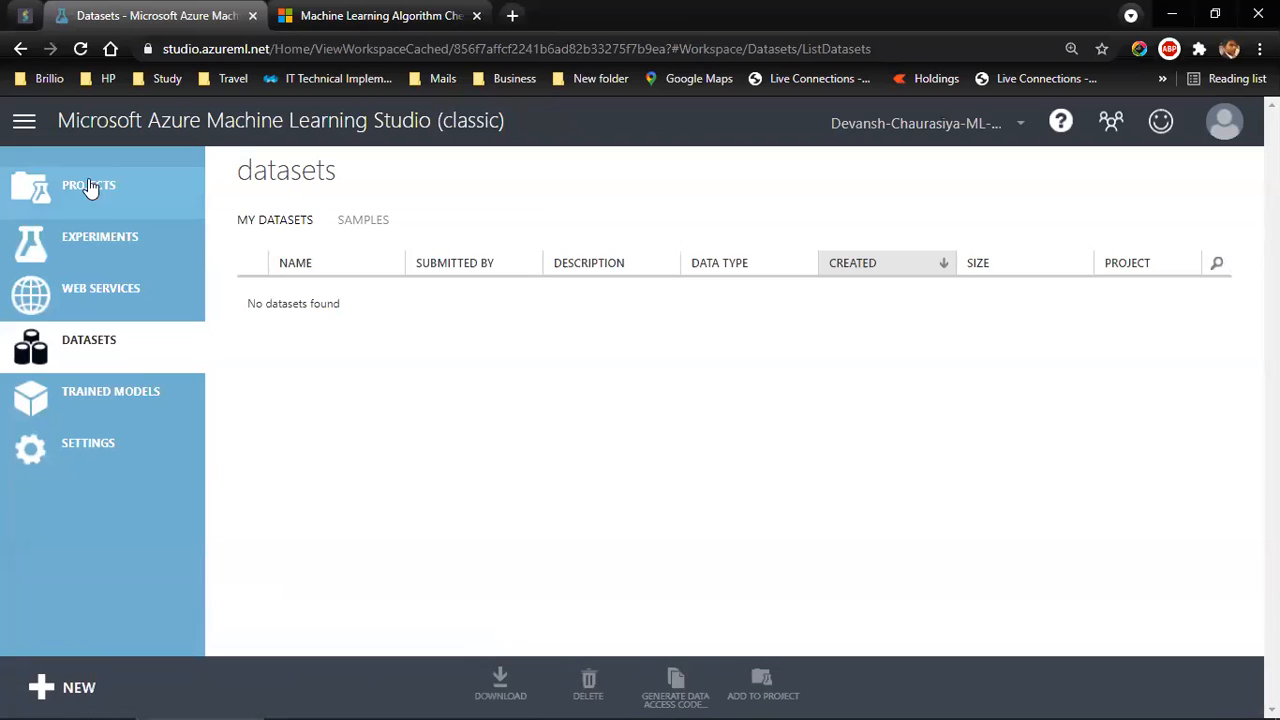
{"action": "left_click", "coordinate": [72, 192]}
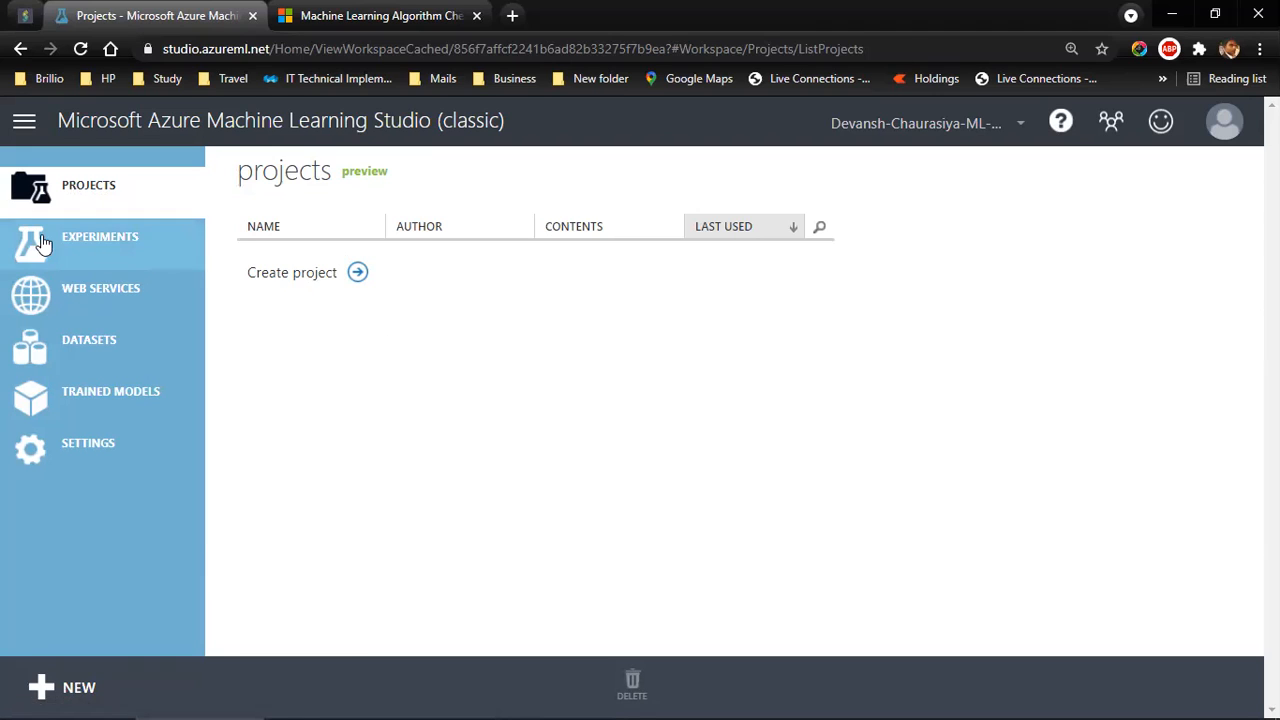
{"action": "left_click", "coordinate": [91, 240]}
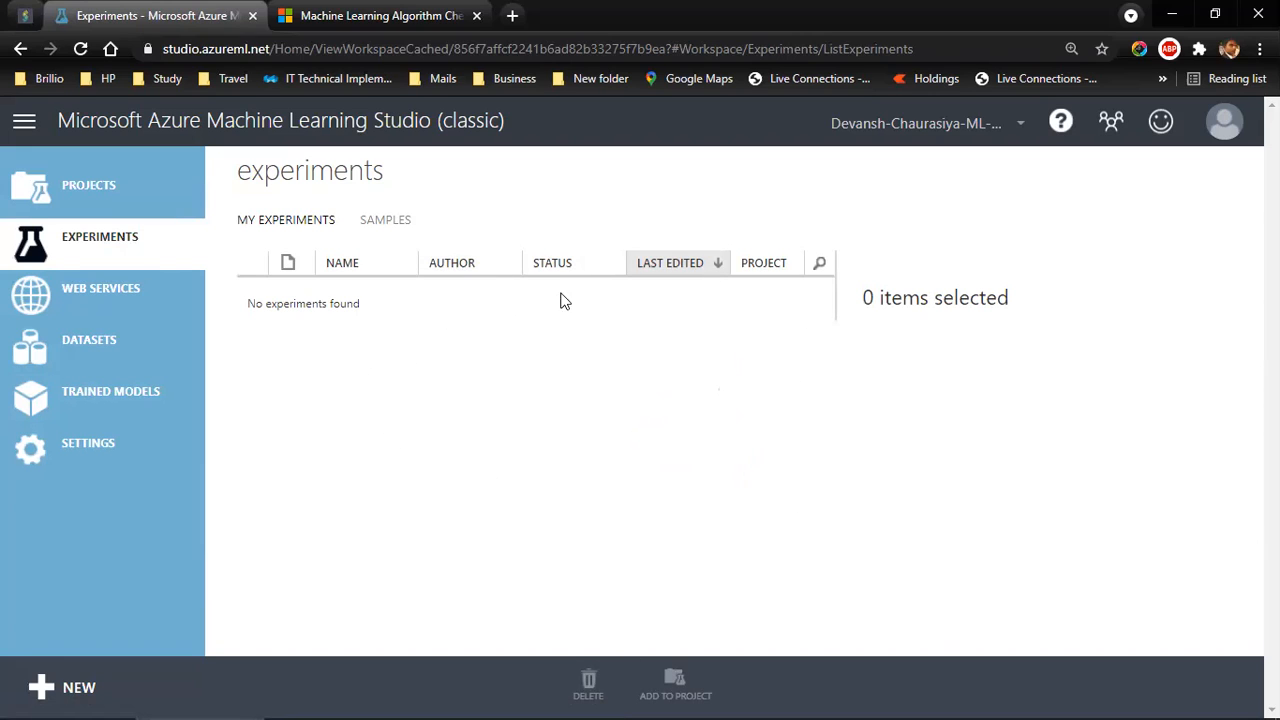
{"action": "left_click", "coordinate": [108, 304]}
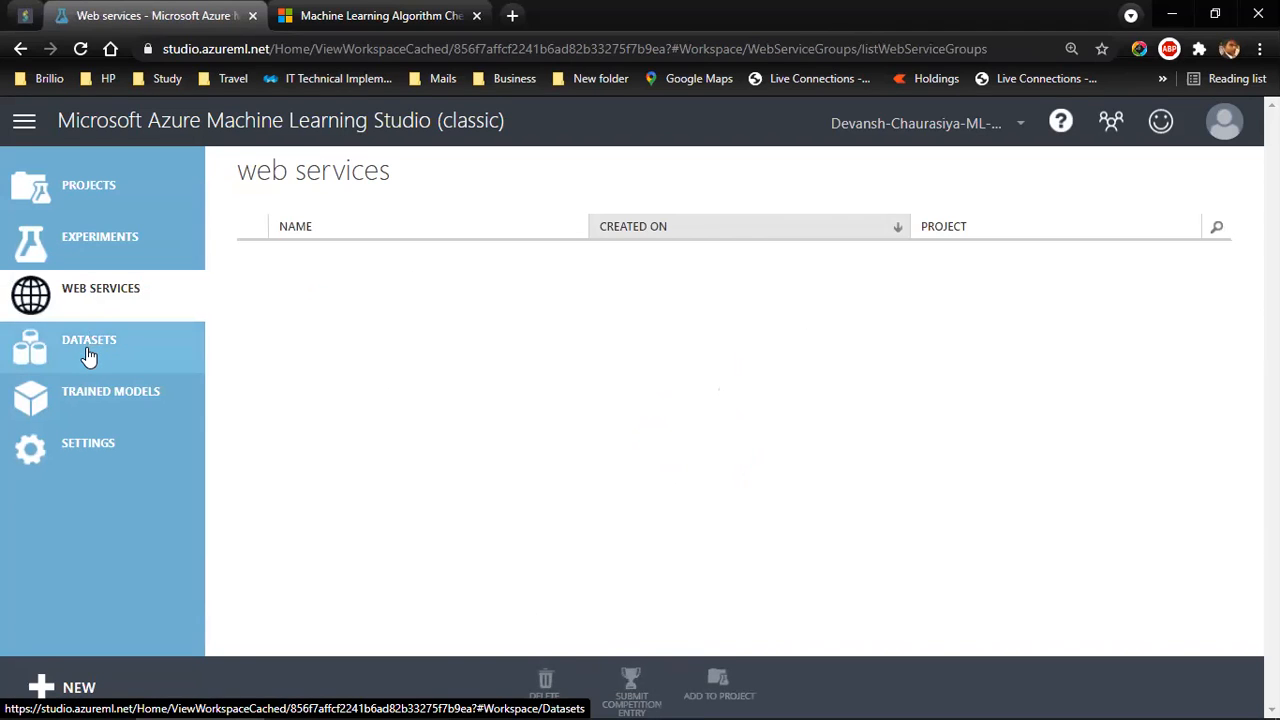
{"action": "left_click", "coordinate": [88, 355]}
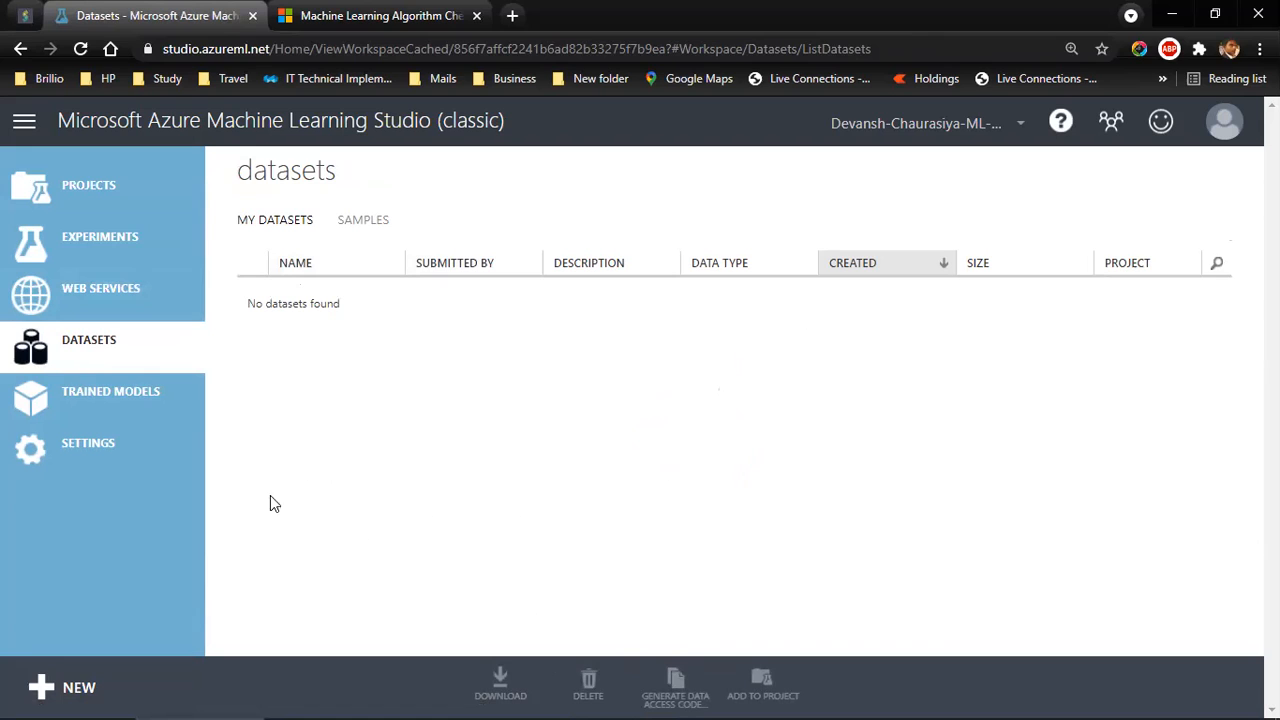
{"action": "left_click", "coordinate": [93, 393]}
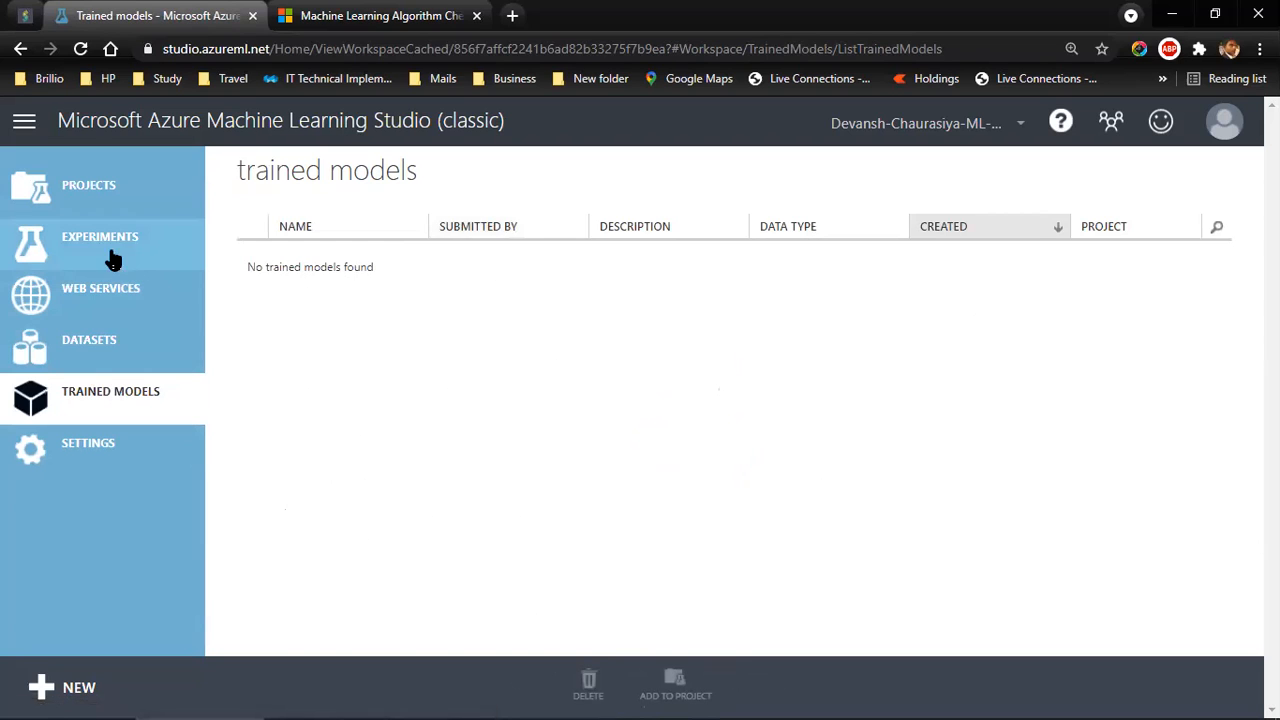
{"action": "left_click", "coordinate": [101, 446]}
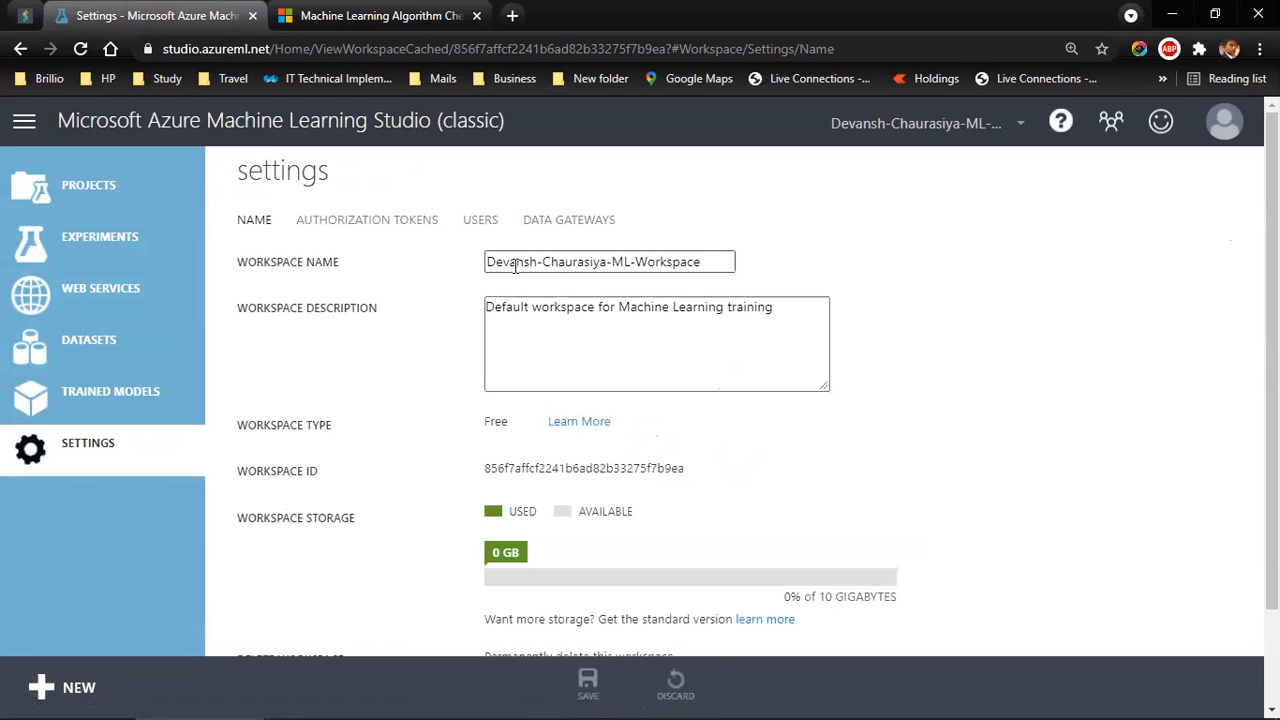
Examine the workspace name, description, storage and deletion options in the settings, discarding any edits.
{"action": "left_click_drag", "start_coordinate": [488, 262], "coordinate": [712, 262]}
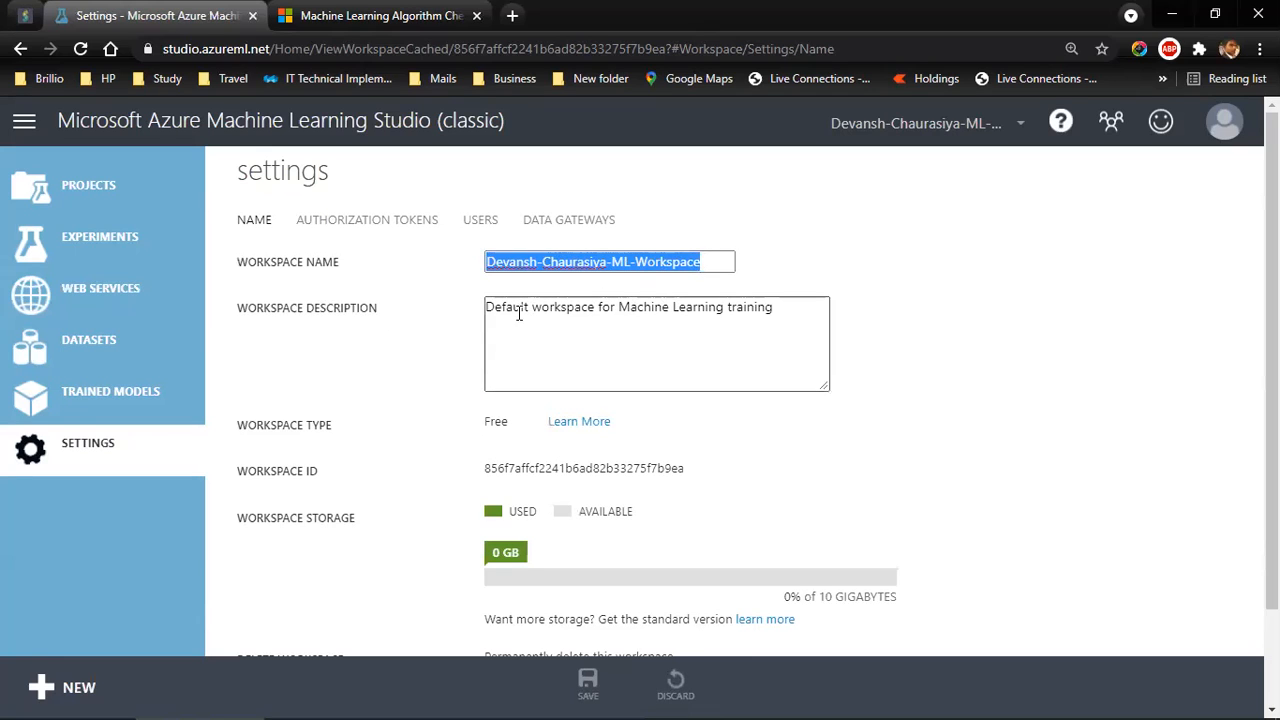
{"action": "left_click_drag", "start_coordinate": [487, 307], "coordinate": [775, 309]}
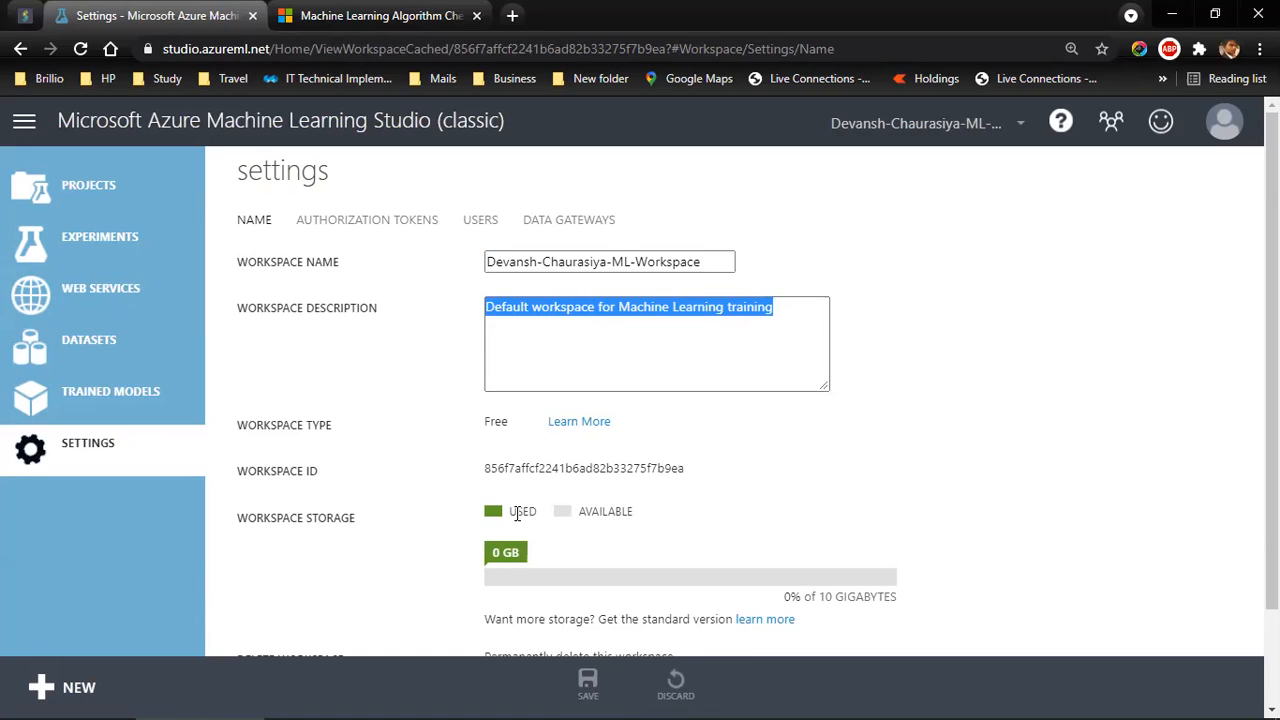
{"action": "scroll", "coordinate": [545, 533], "scroll_direction": "down", "scroll_amount": 2}
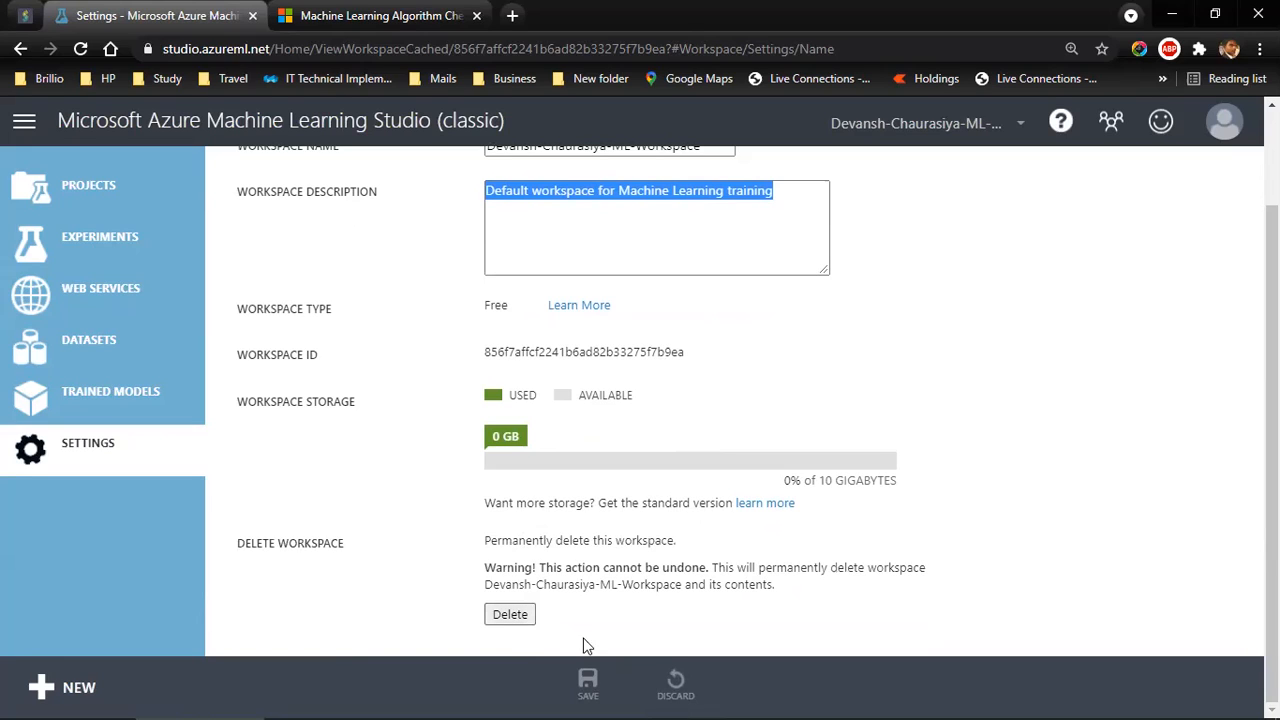
{"action": "left_click", "coordinate": [787, 190]}
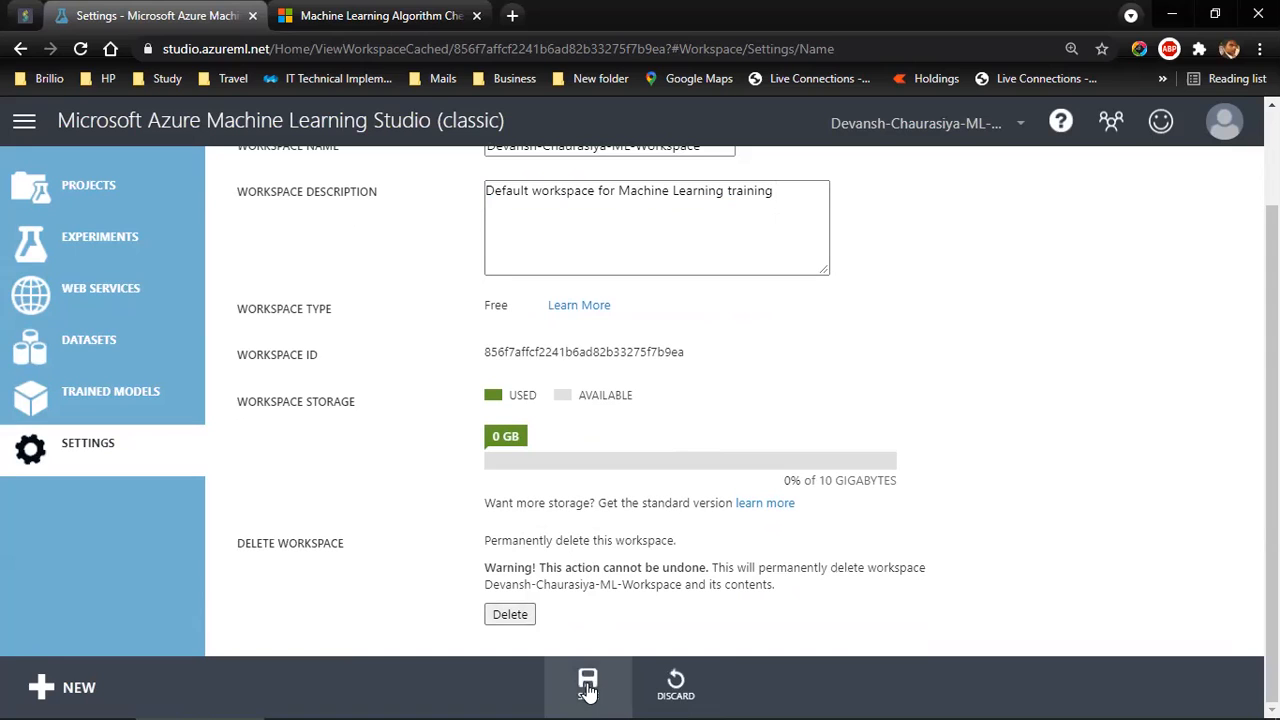
{"action": "left_click", "coordinate": [676, 686]}
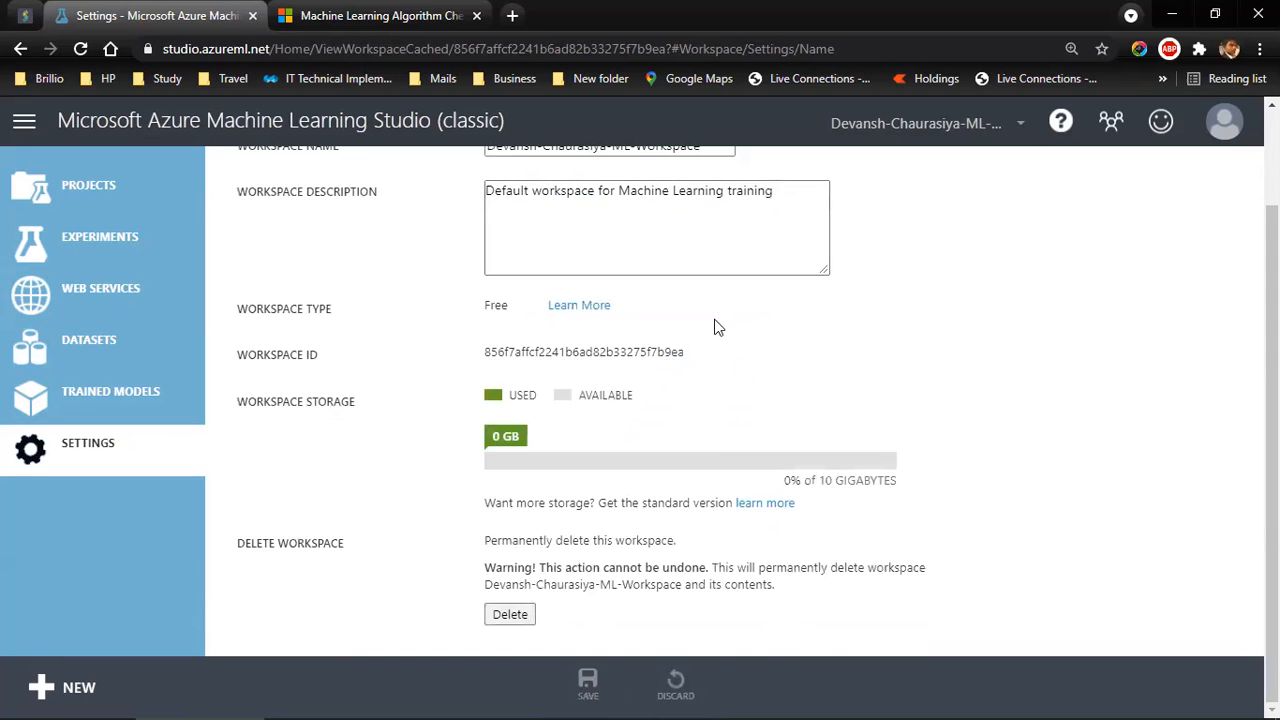
{"action": "scroll", "coordinate": [227, 467], "scroll_direction": "up", "scroll_amount": 2}
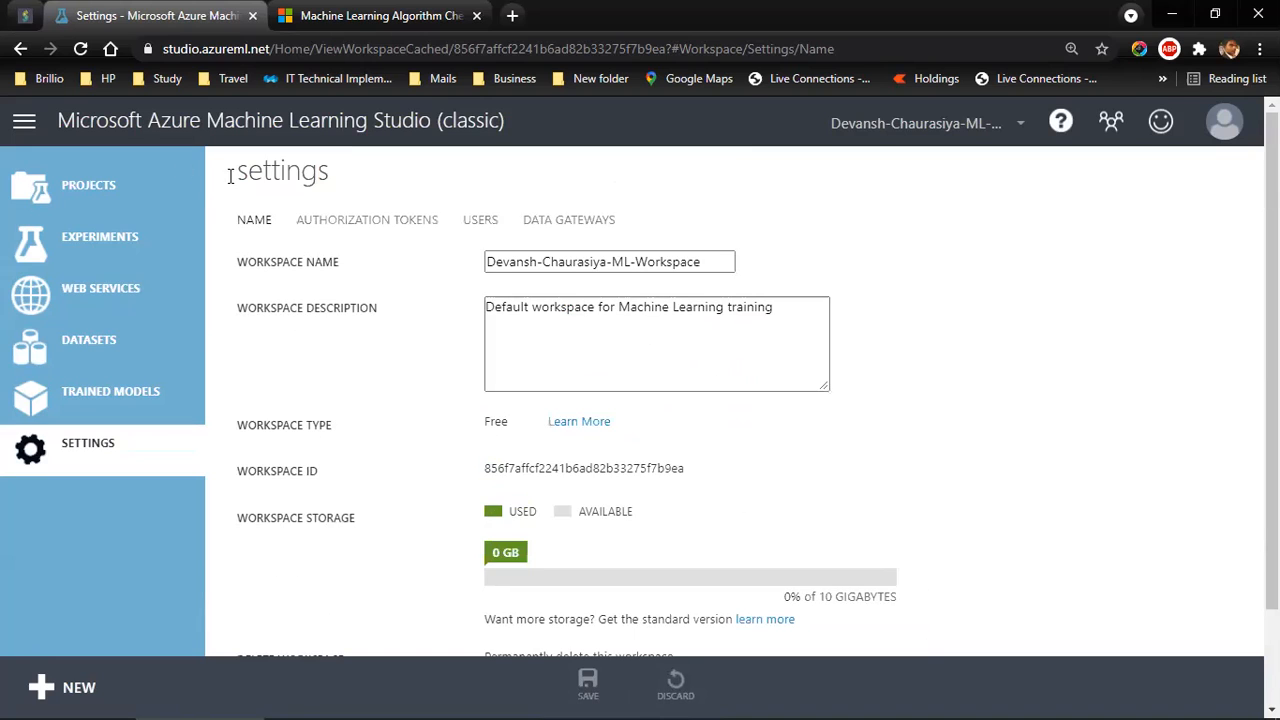
Begin creating a new project from the projects section.
{"action": "left_click", "coordinate": [95, 183]}
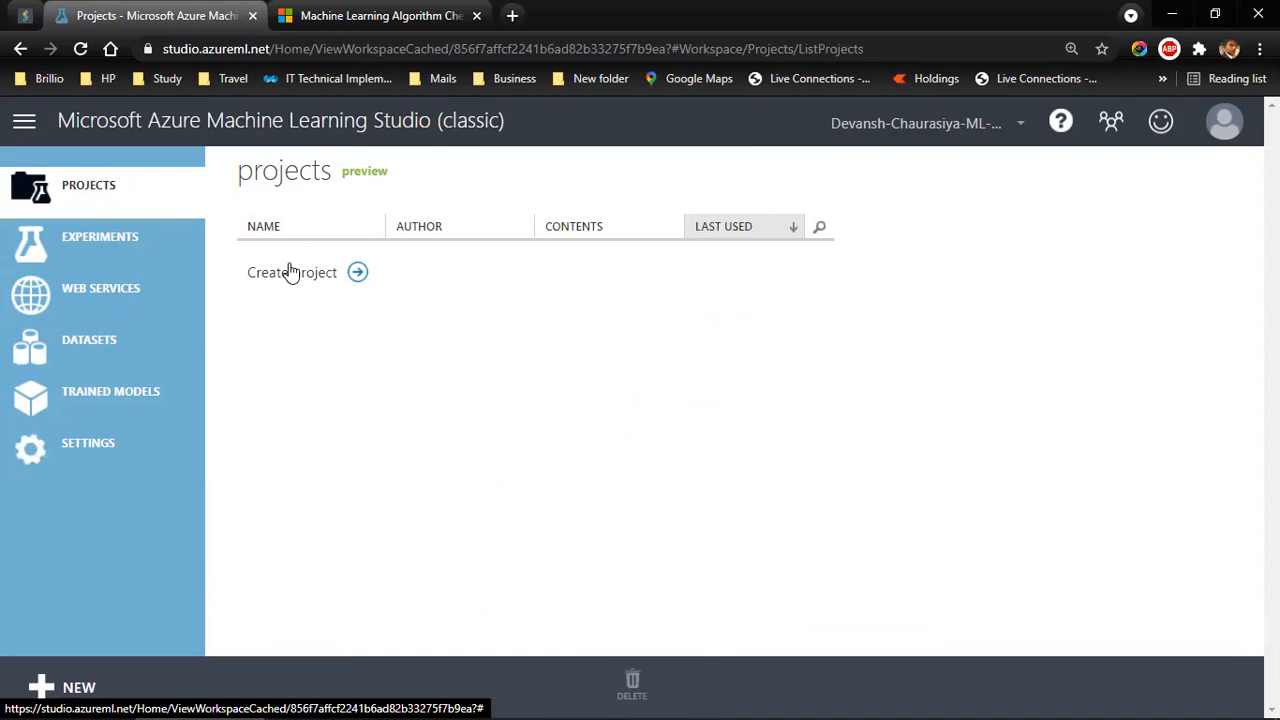
{"action": "left_click", "coordinate": [357, 272]}
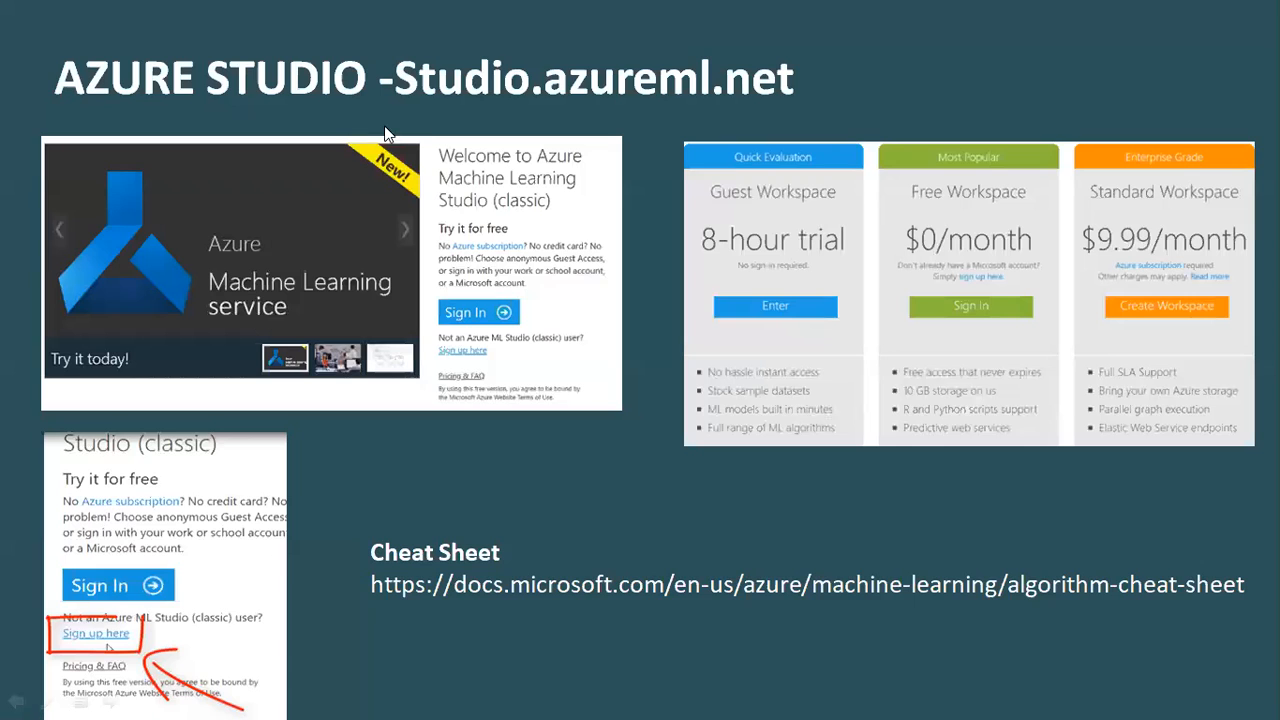
{"action": "key", "text": "Left"}
{"action": "key", "text": "Left"}
{"action": "key", "text": "Left"}
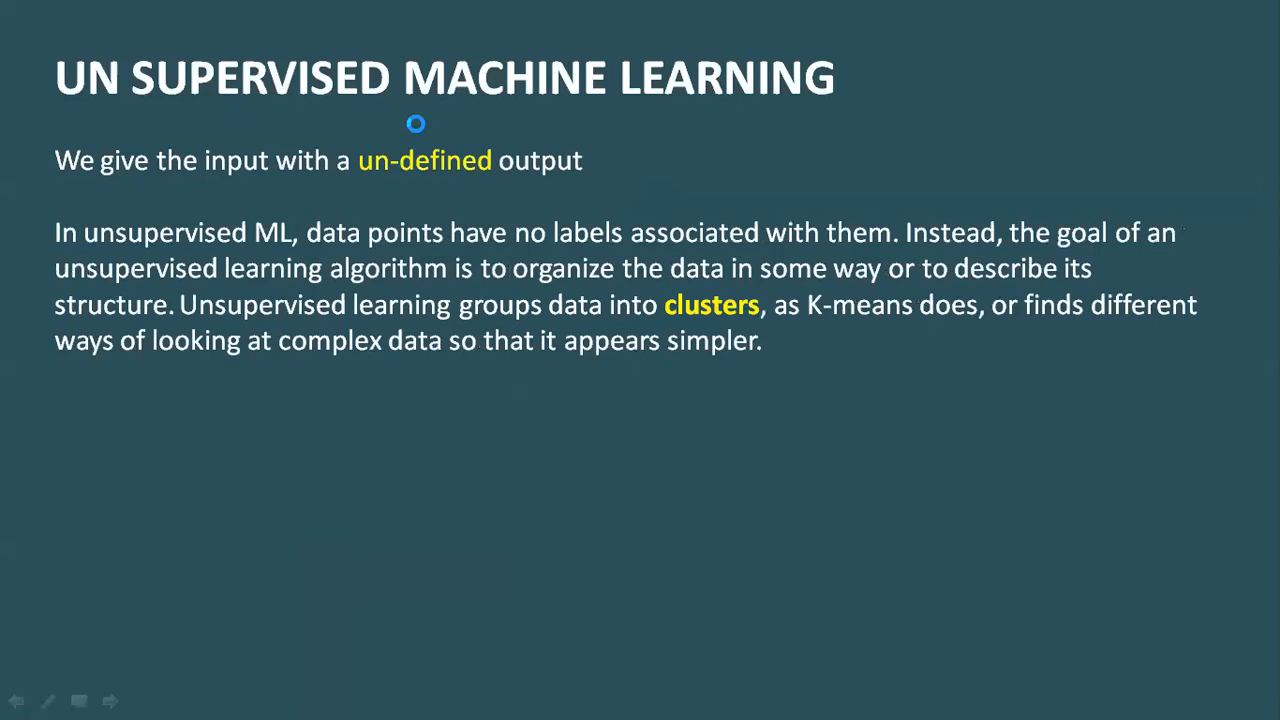
{"action": "key", "text": "Left"}
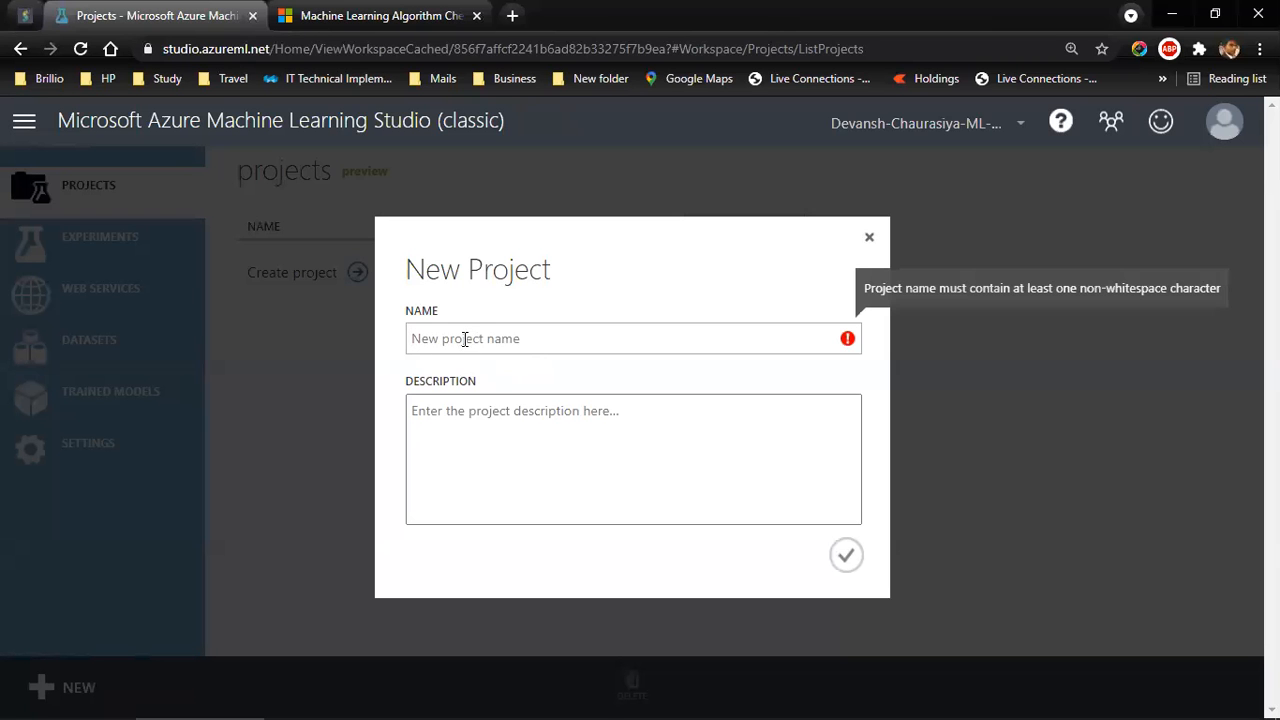
Name the new project "Supervised Classification ML Model - Sunk Ship".
{"action": "left_click", "coordinate": [514, 339]}
{"action": "type", "text": "Supervised Classification "}
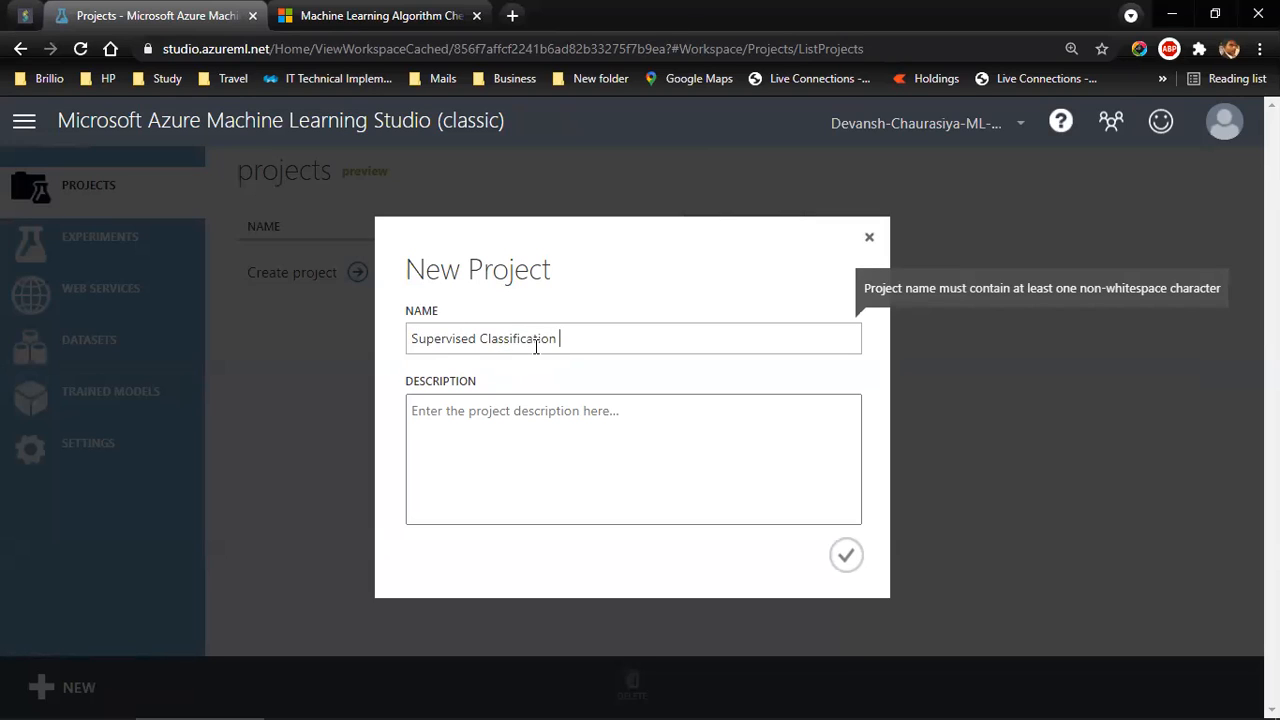
{"action": "type", "text": "M"}
{"action": "key", "text": "BackSpace"}
{"action": "type", "text": "ML Model -"}
{"action": "type", "text": "Sunk Ship"}
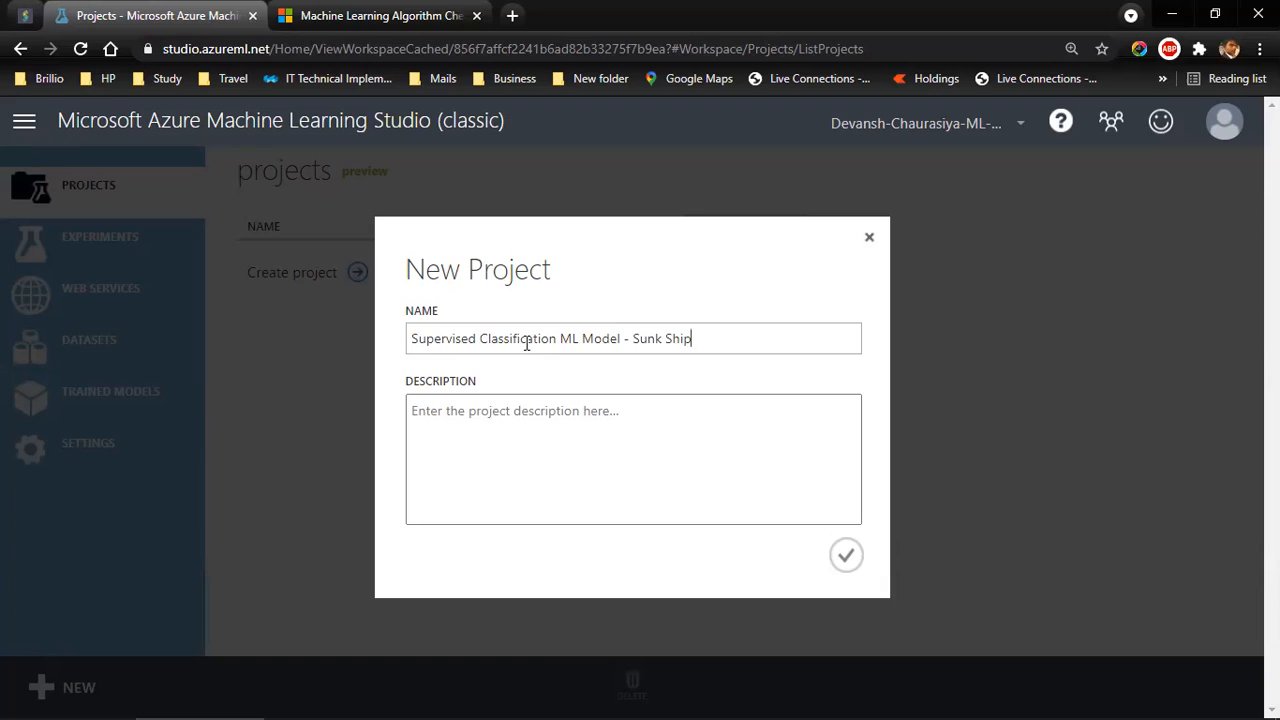
Copy the project name into the description and put "Creating a" in front of it.
{"action": "left_click", "coordinate": [496, 424]}
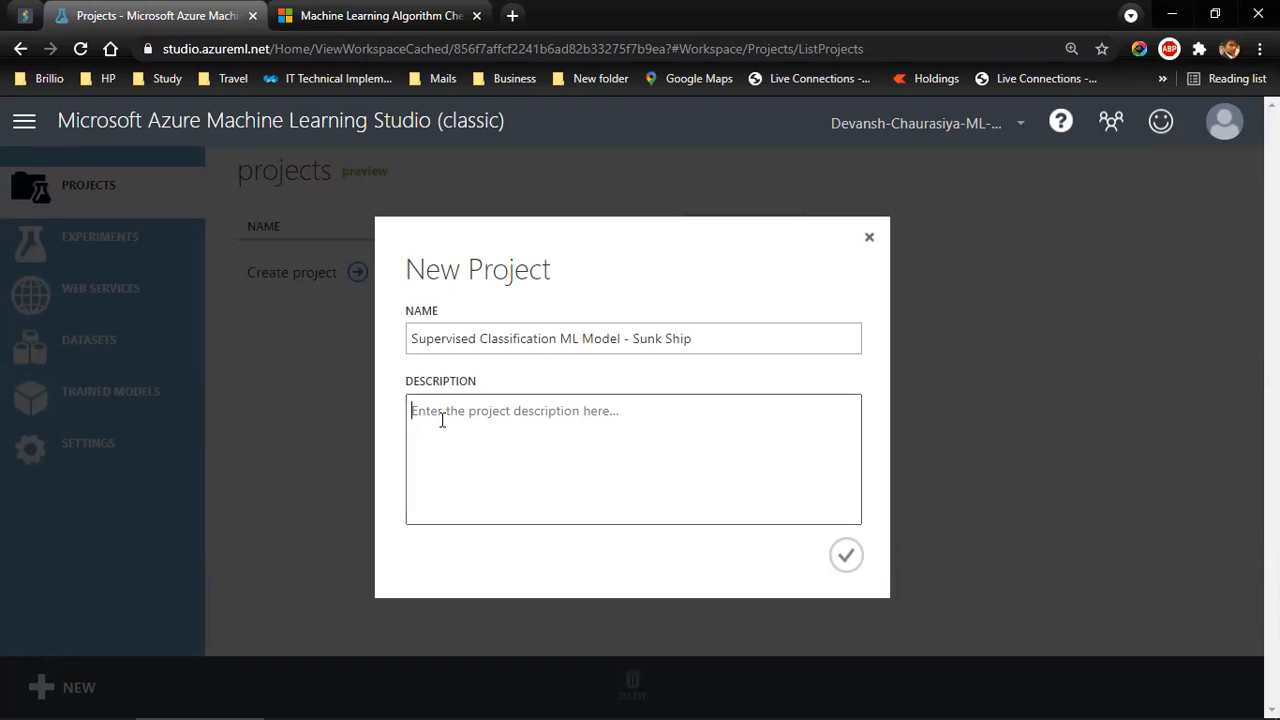
{"action": "left_click_drag", "start_coordinate": [706, 340], "coordinate": [354, 326]}
{"action": "key", "text": "ctrl+c"}
{"action": "left_click", "coordinate": [491, 448]}
{"action": "key", "text": "ctrl+v"}
{"action": "key", "text": "Home"}
{"action": "type", "text": "Creating a"}
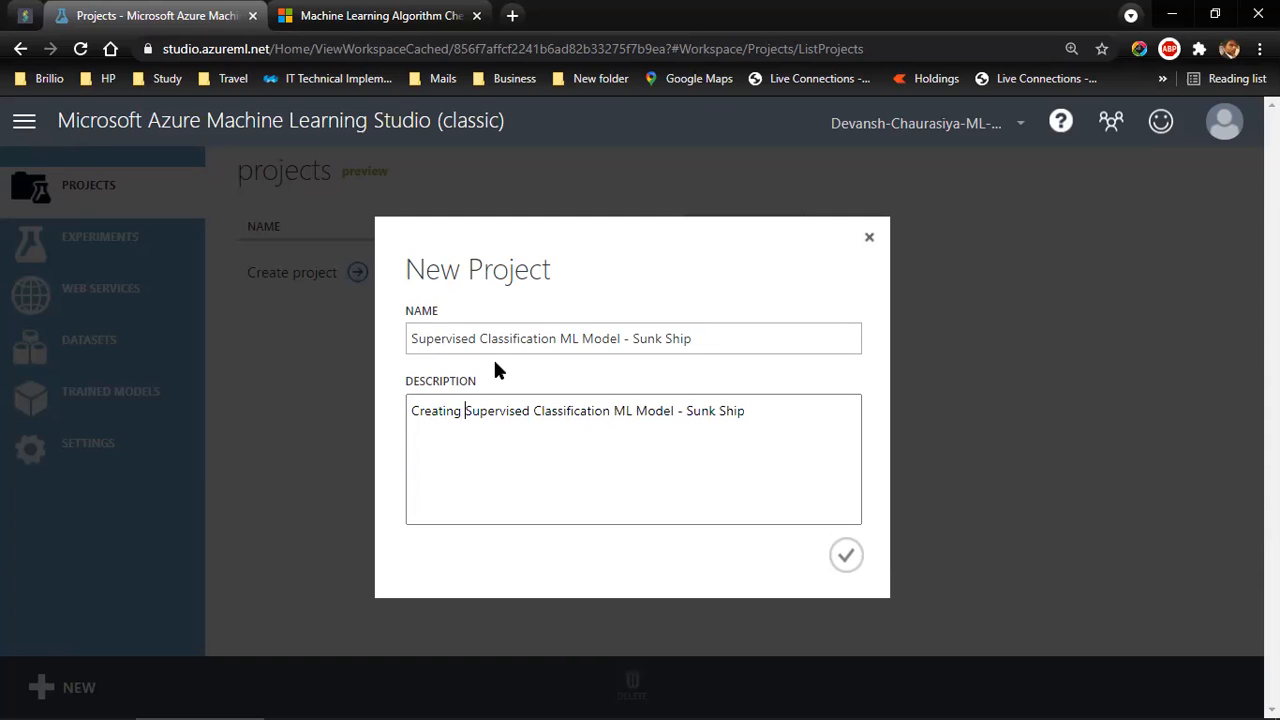
Replace the dash in the description with "using" and append "dataset to predict if the traveller" after "Sunk Ship".
{"action": "key", "text": "ctrl+Right"}
{"action": "key", "text": "ctrl+Right"}
{"action": "key", "text": "ctrl+shift+Right"}
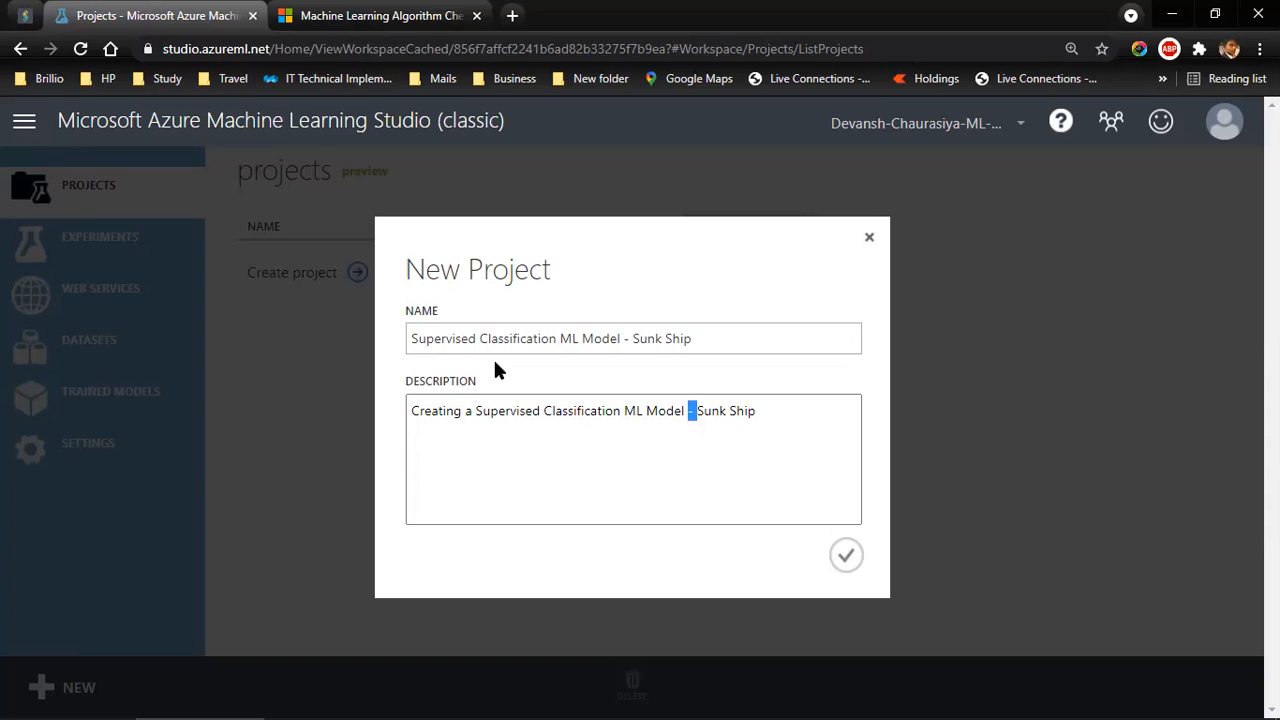
{"action": "type", "text": "using"}
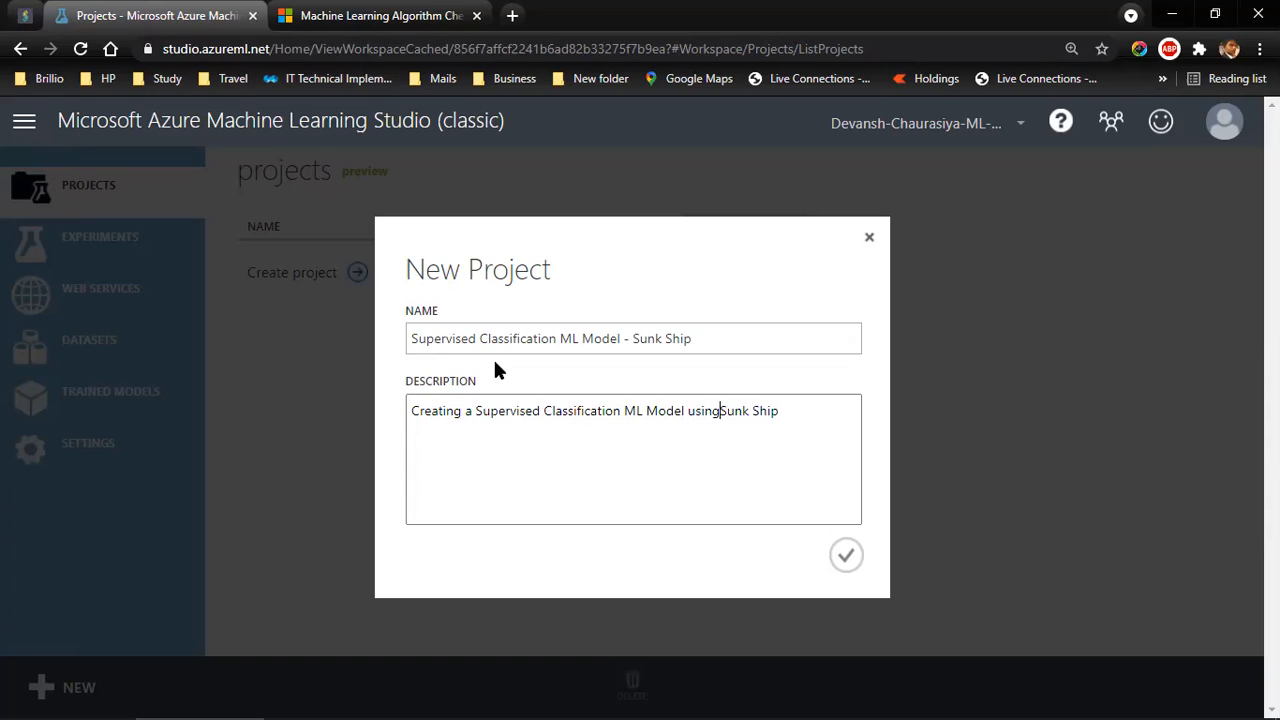
{"action": "key", "text": "End"}
{"action": "type", "text": "dataset to p"}
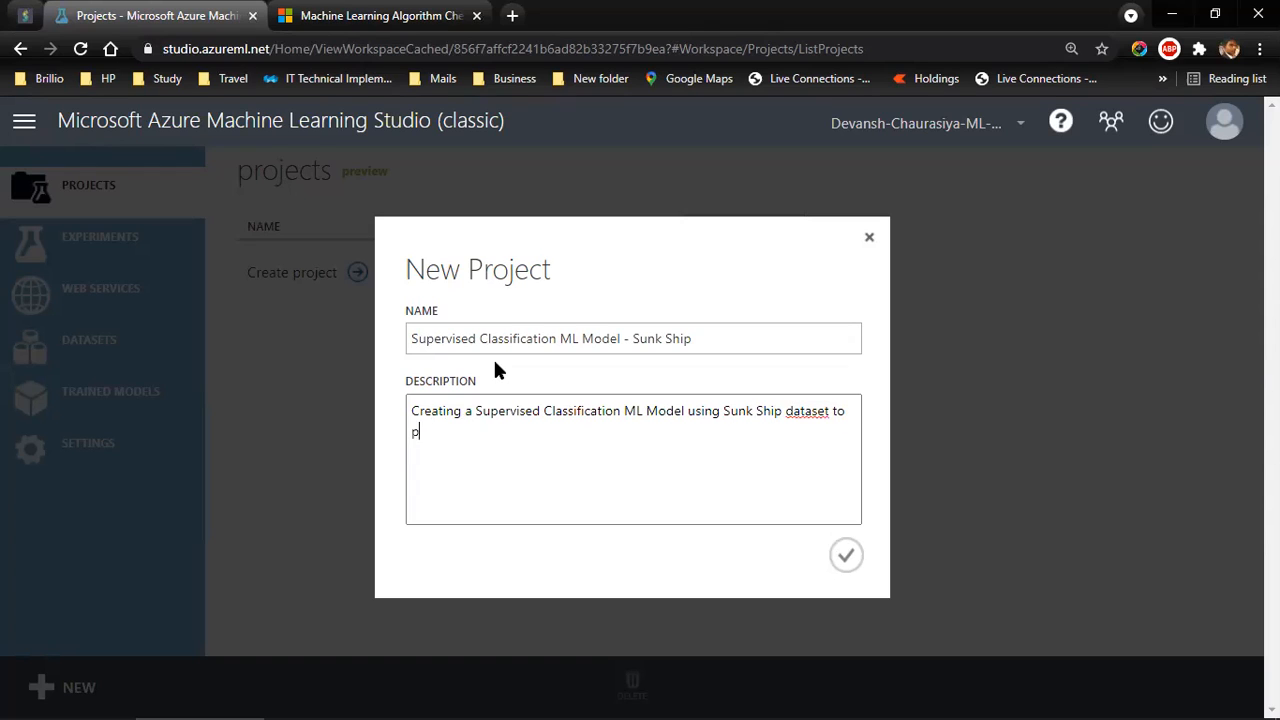
{"action": "type", "text": "redict if the traveller"}
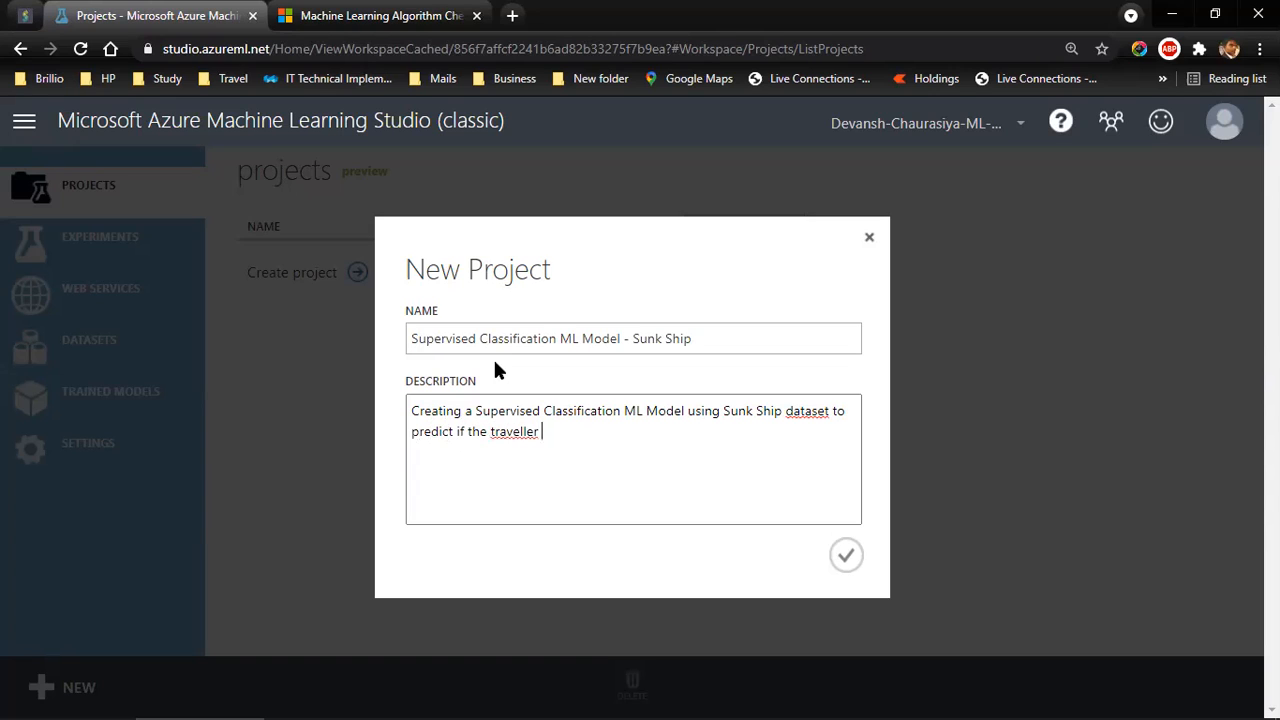
Correct "traveller" to "traveler" in the description and finish the sentence with "survived or not survived", fixing its spelling.
{"action": "right_click", "coordinate": [519, 436]}
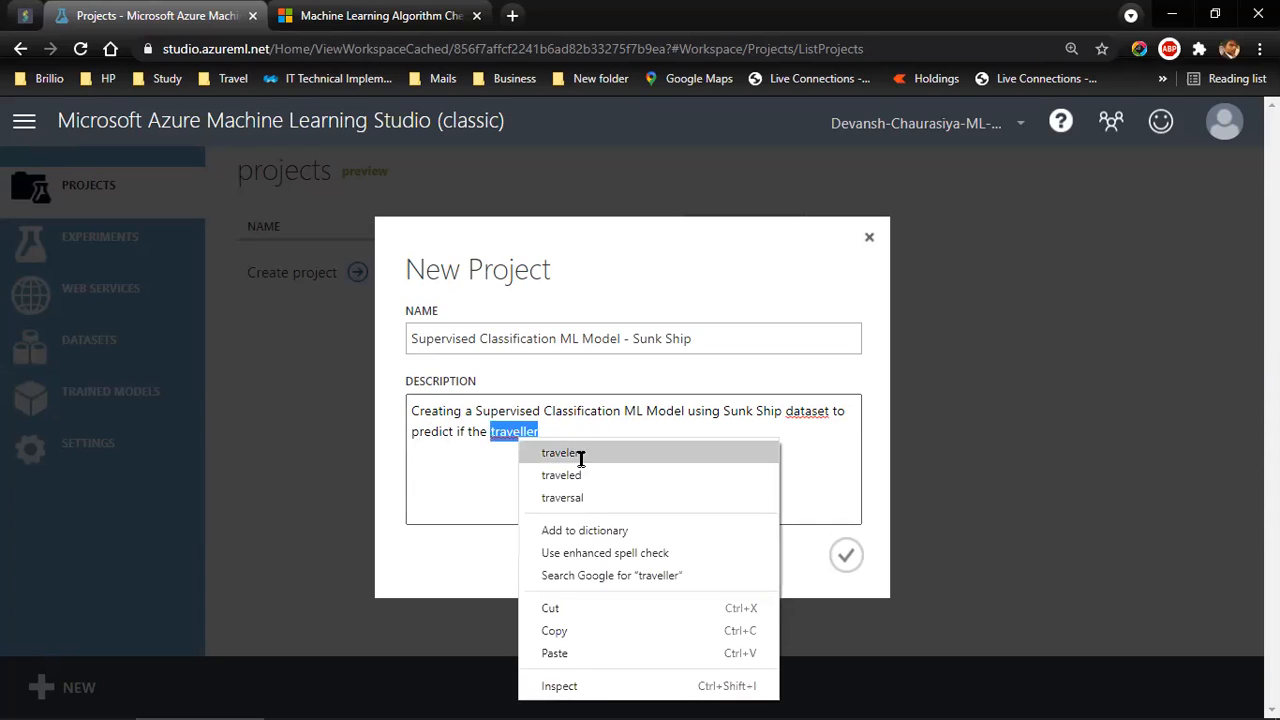
{"action": "left_click", "coordinate": [580, 455]}
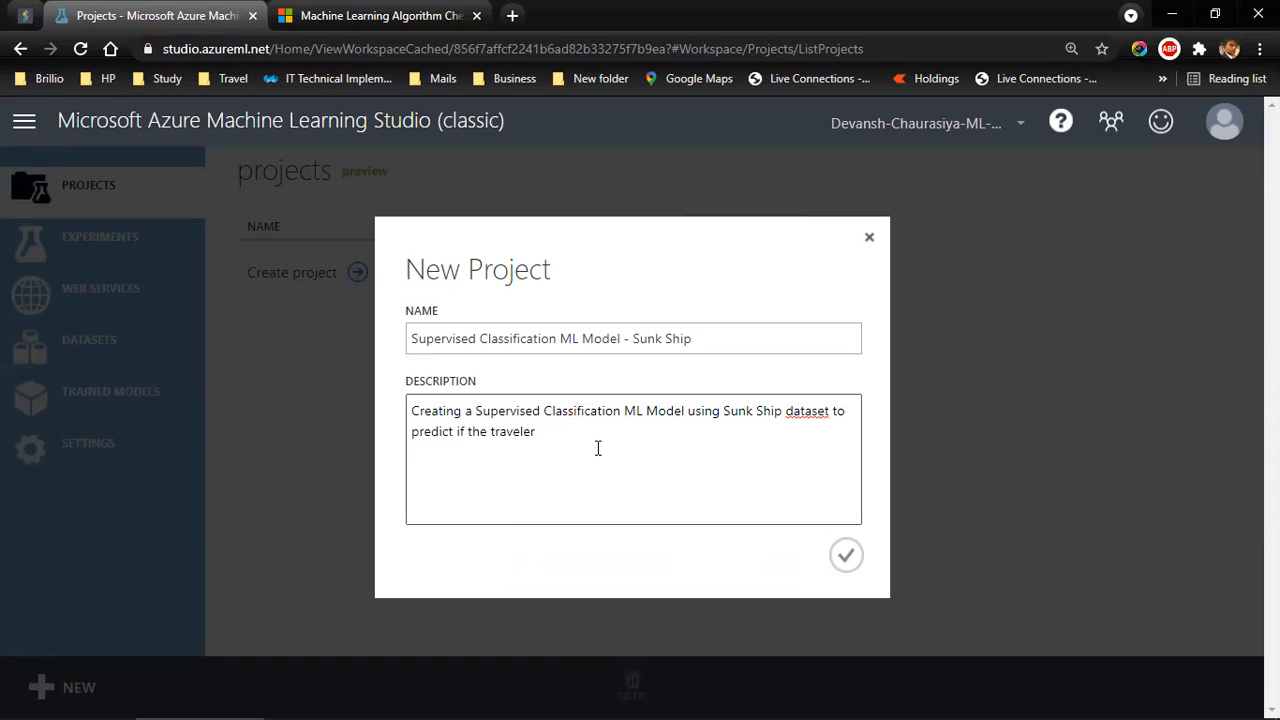
{"action": "type", "text": "surviced"}
{"action": "key", "text": "BackSpace"}
{"action": "key", "text": "BackSpace"}
{"action": "key", "text": "BackSpace"}
{"action": "type", "text": "vied"}
{"action": "right_click", "coordinate": [580, 436]}
{"action": "left_click", "coordinate": [614, 447]}
{"action": "type", "text": "or not survived"}
{"action": "key", "text": "alt+Tab"}
{"action": "left_click", "coordinate": [564, 442]}
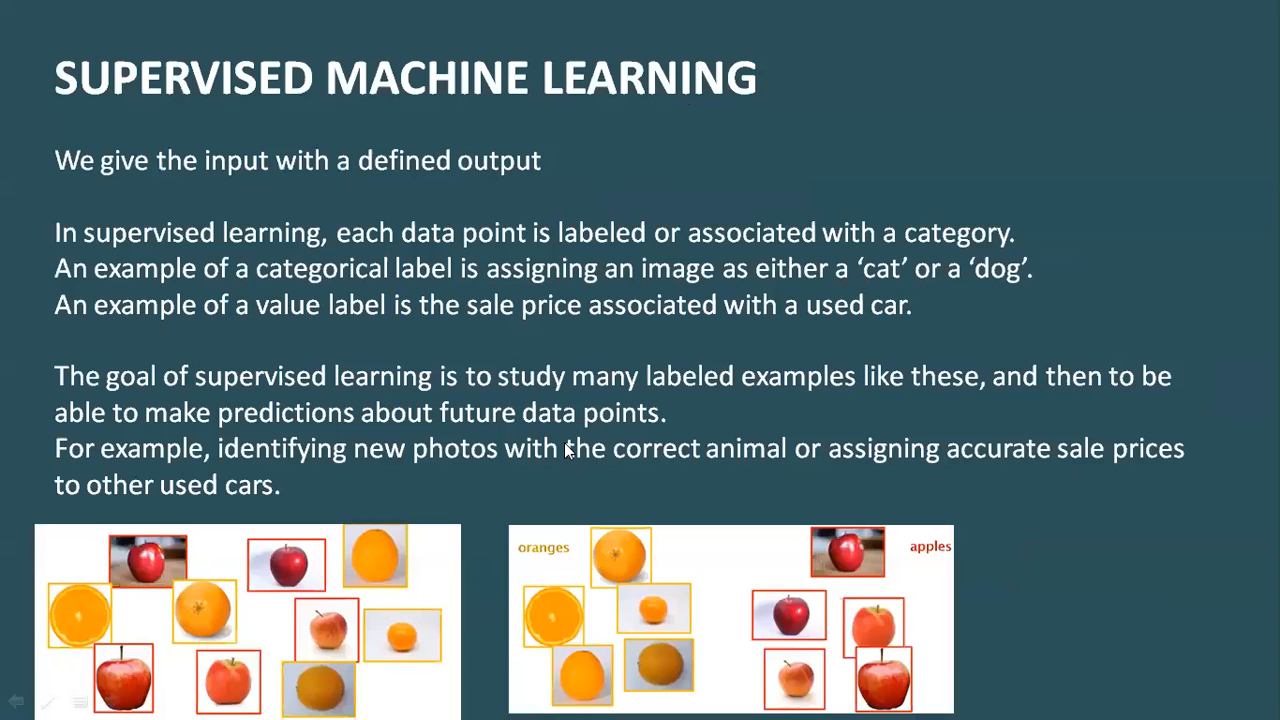
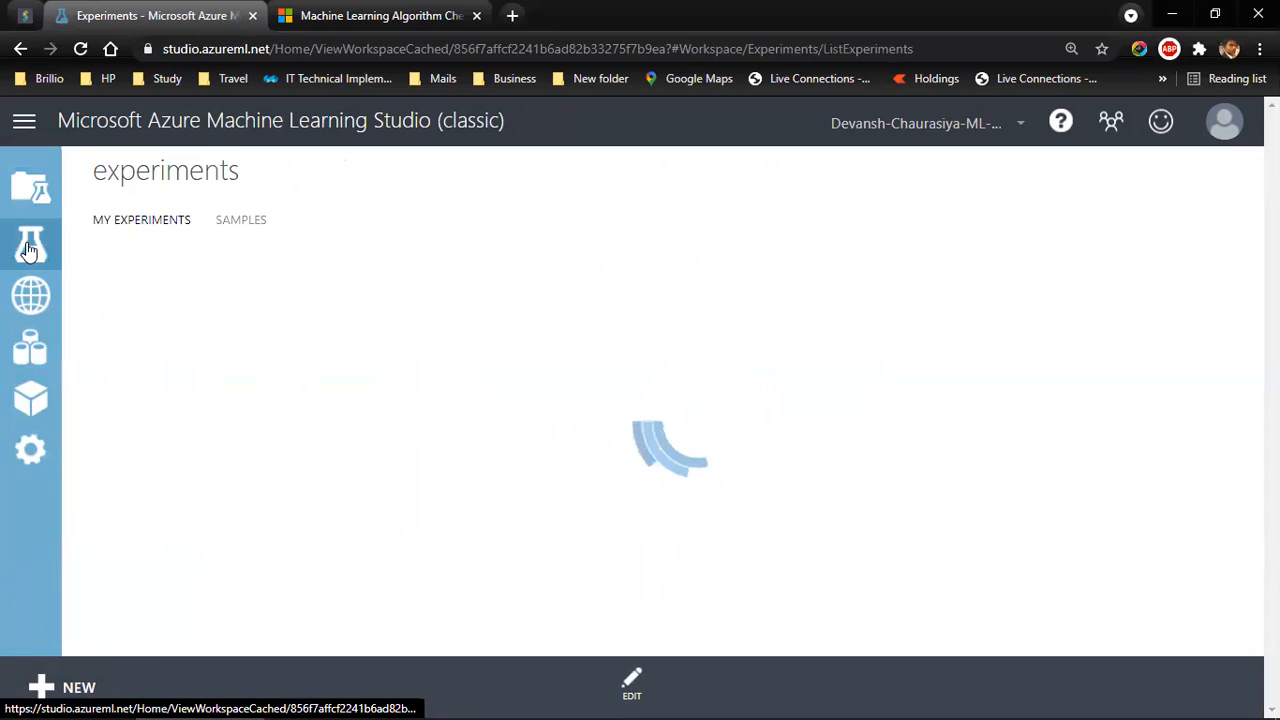
Start a new dataset upload from a local file and choose Sunk Ship in the ML Training folder on the Desktop.
{"action": "mouse_move", "coordinate": [28, 250]}
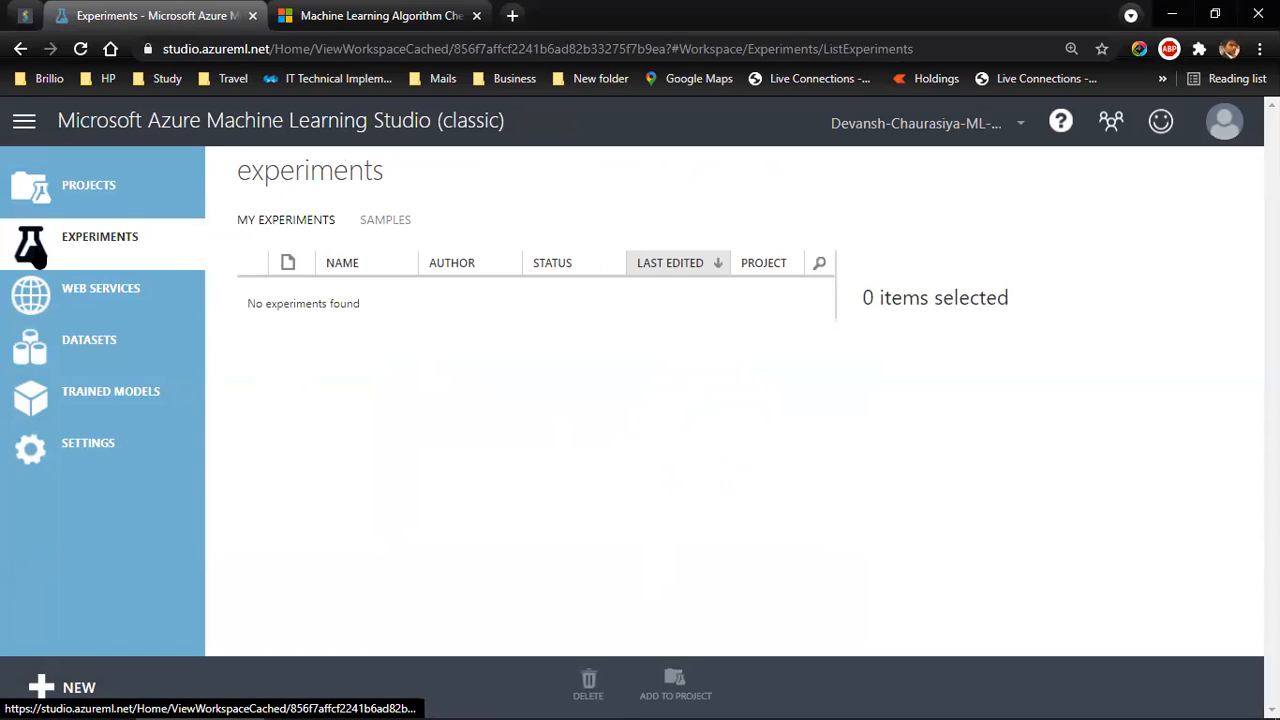
{"action": "left_click", "coordinate": [95, 341]}
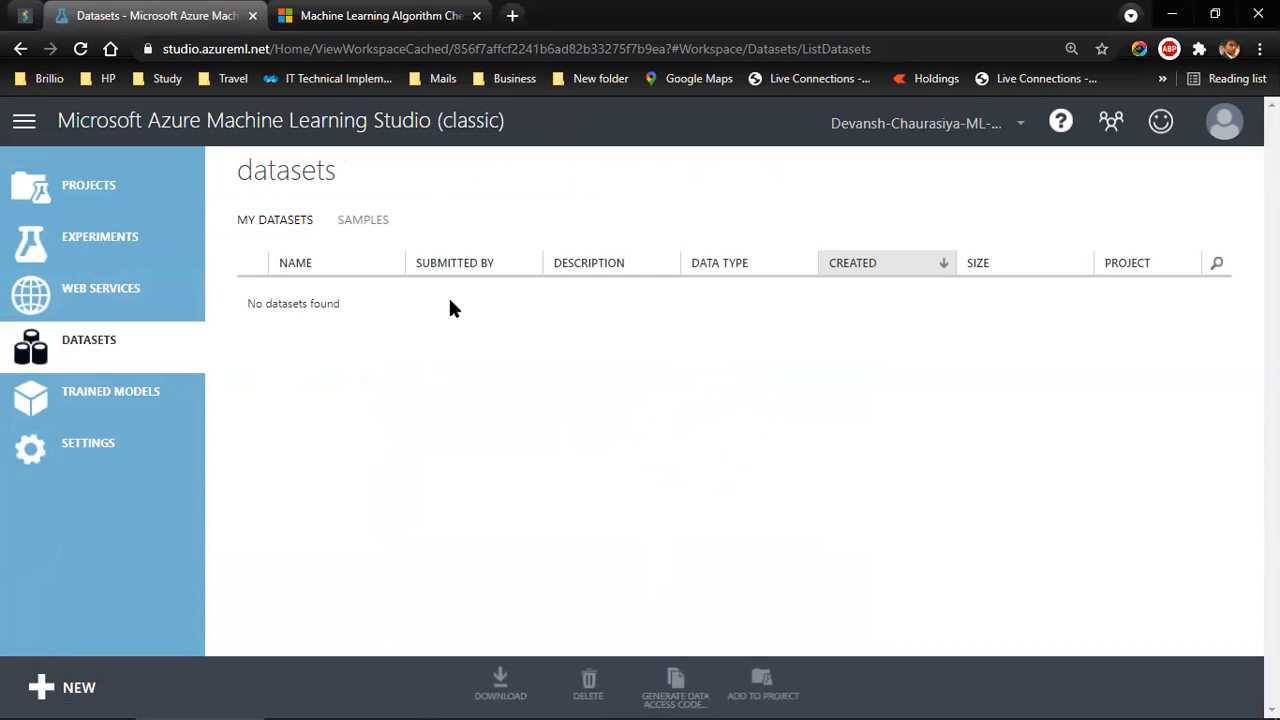
{"action": "left_click", "coordinate": [45, 684]}
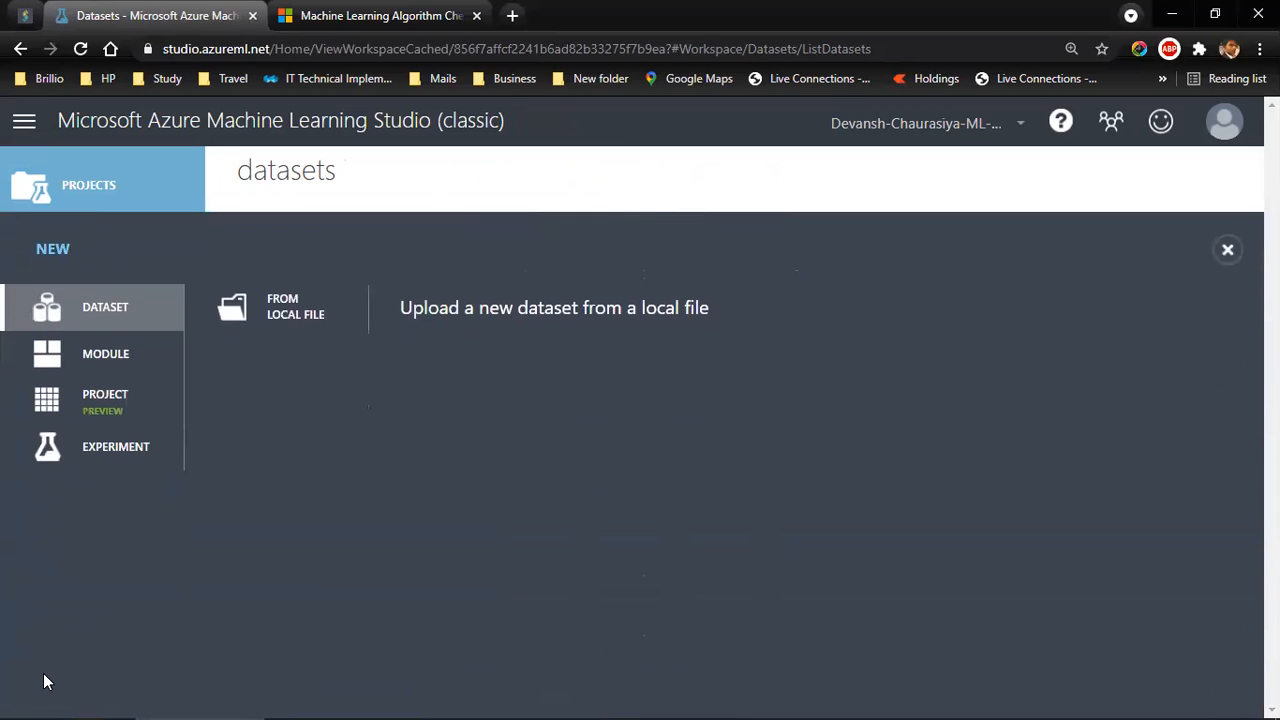
{"action": "left_click", "coordinate": [277, 310]}
{"action": "left_click", "coordinate": [450, 298]}
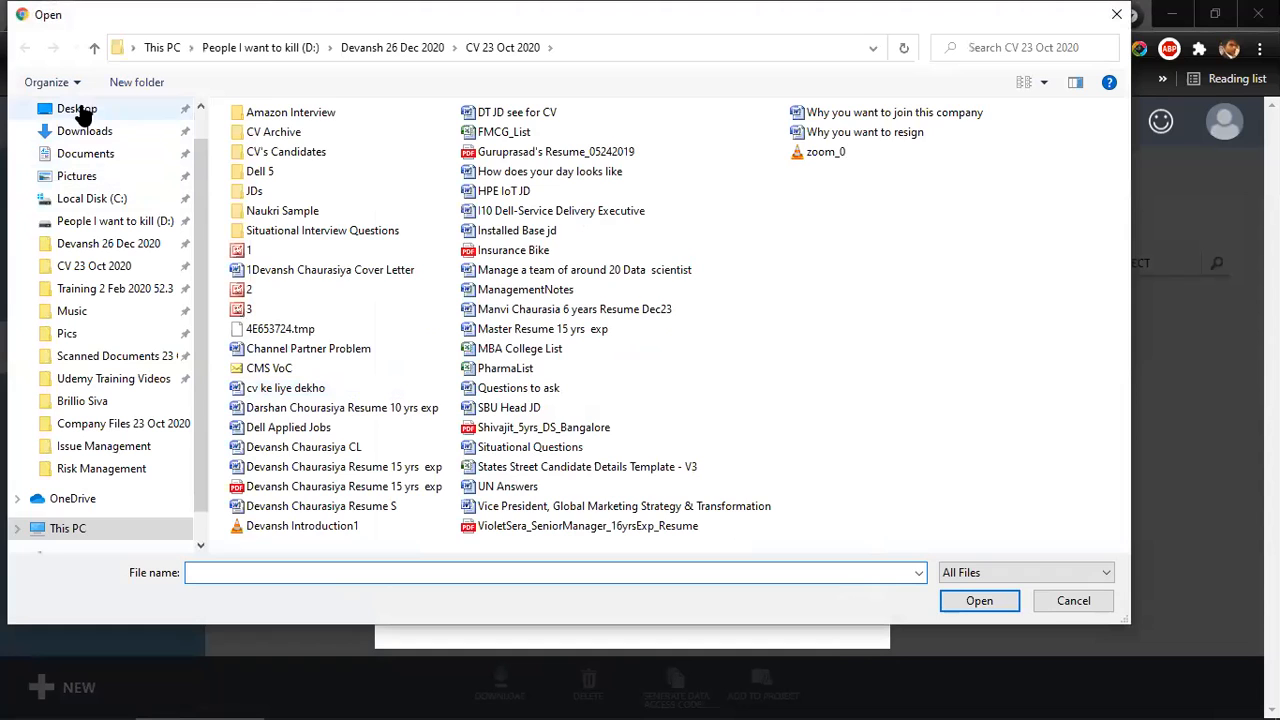
{"action": "left_click", "coordinate": [80, 108]}
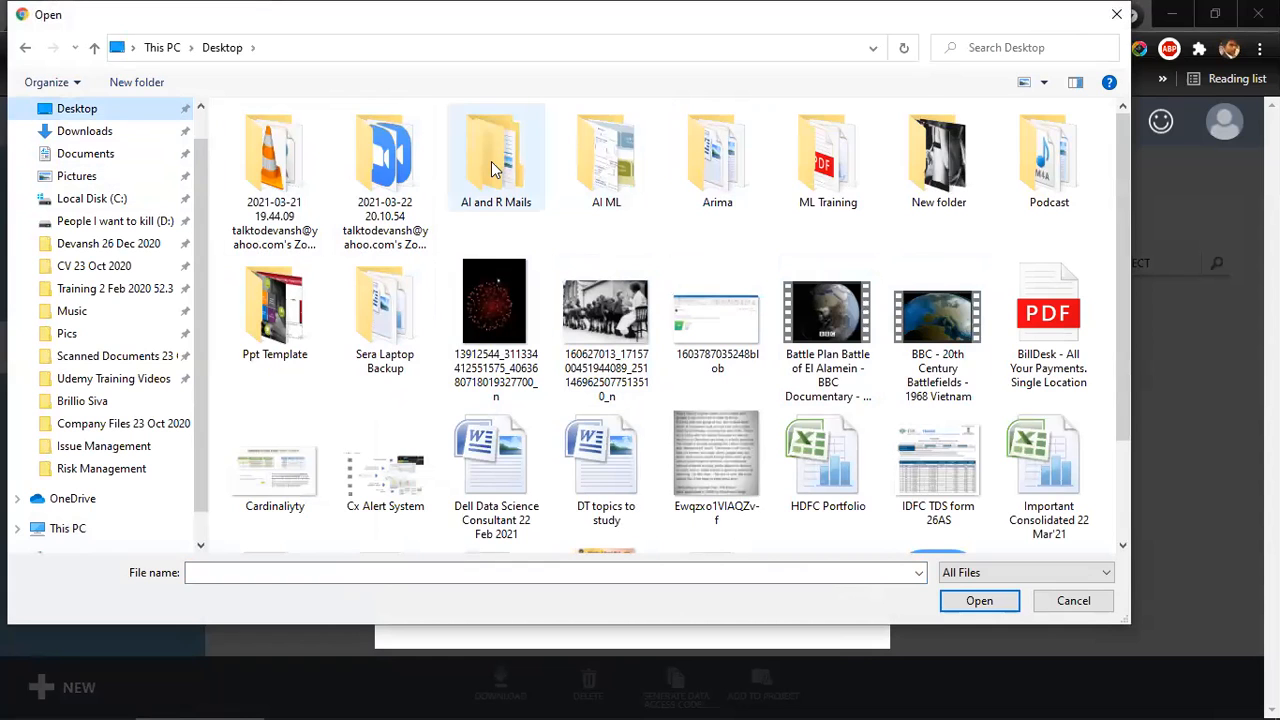
{"action": "double_click", "coordinate": [830, 160]}
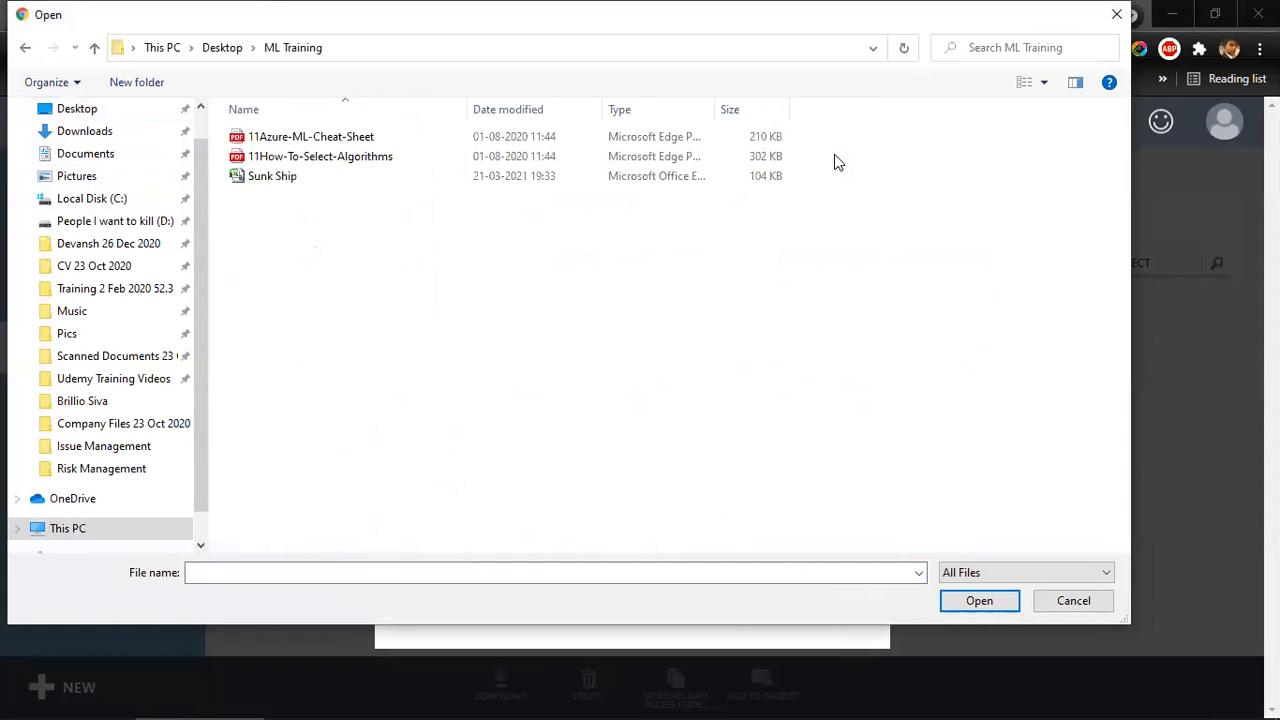
{"action": "double_click", "coordinate": [260, 177]}
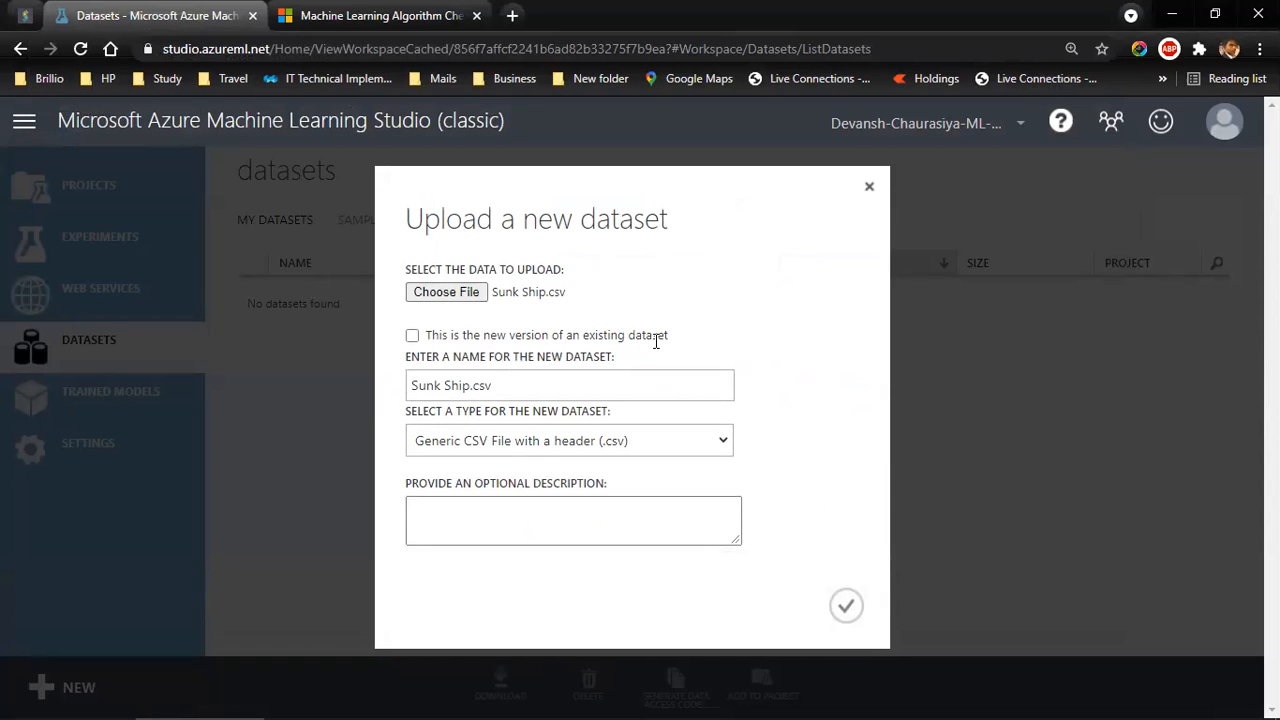
Describe the new dataset as "Complete Data set" and upload it as a generic CSV file with a header.
{"action": "left_click", "coordinate": [412, 510]}
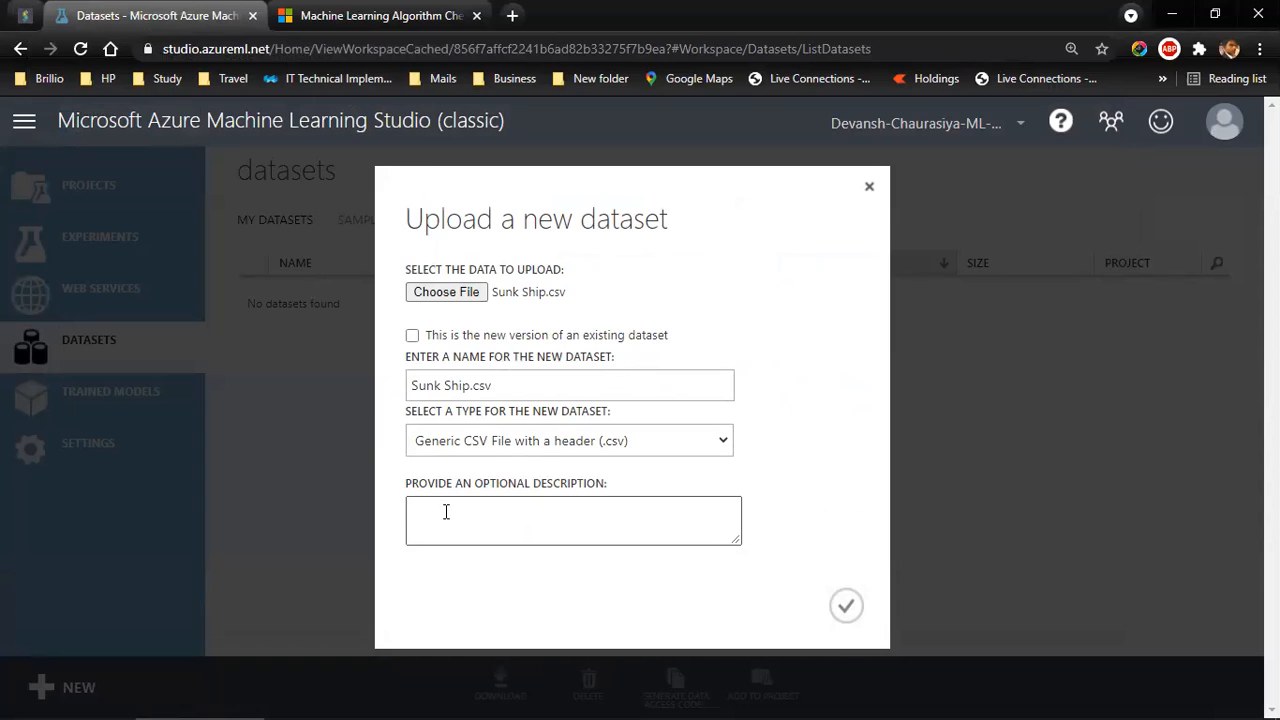
{"action": "left_click_drag", "start_coordinate": [408, 486], "coordinate": [626, 486]}
{"action": "left_click", "coordinate": [640, 507]}
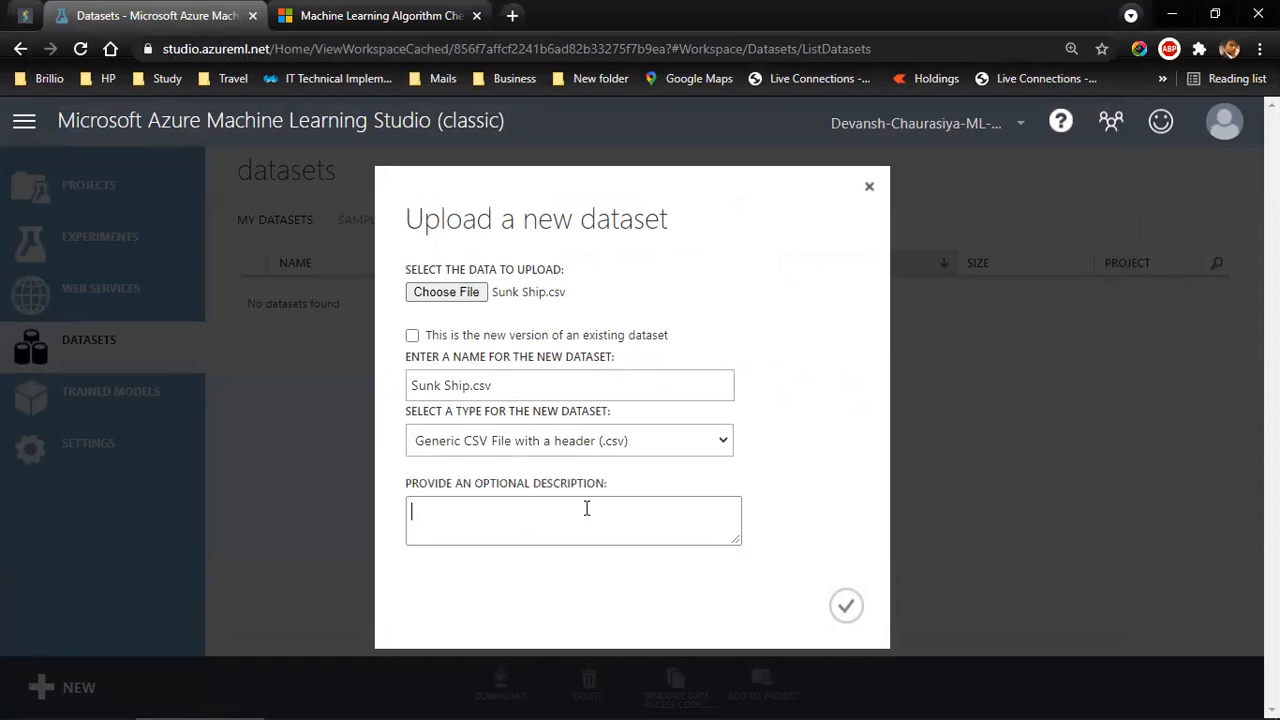
{"action": "type", "text": "Comp"}
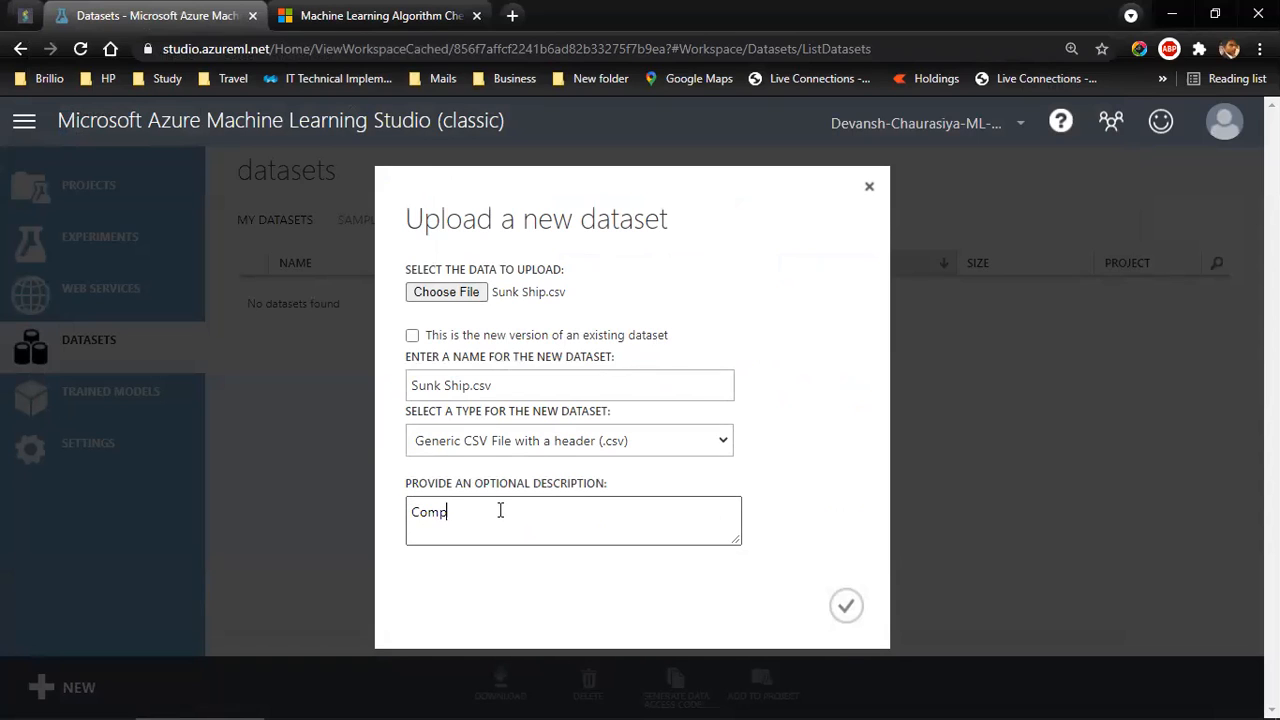
{"action": "type", "text": "lete Dataset"}
{"action": "left_click", "coordinate": [500, 534]}
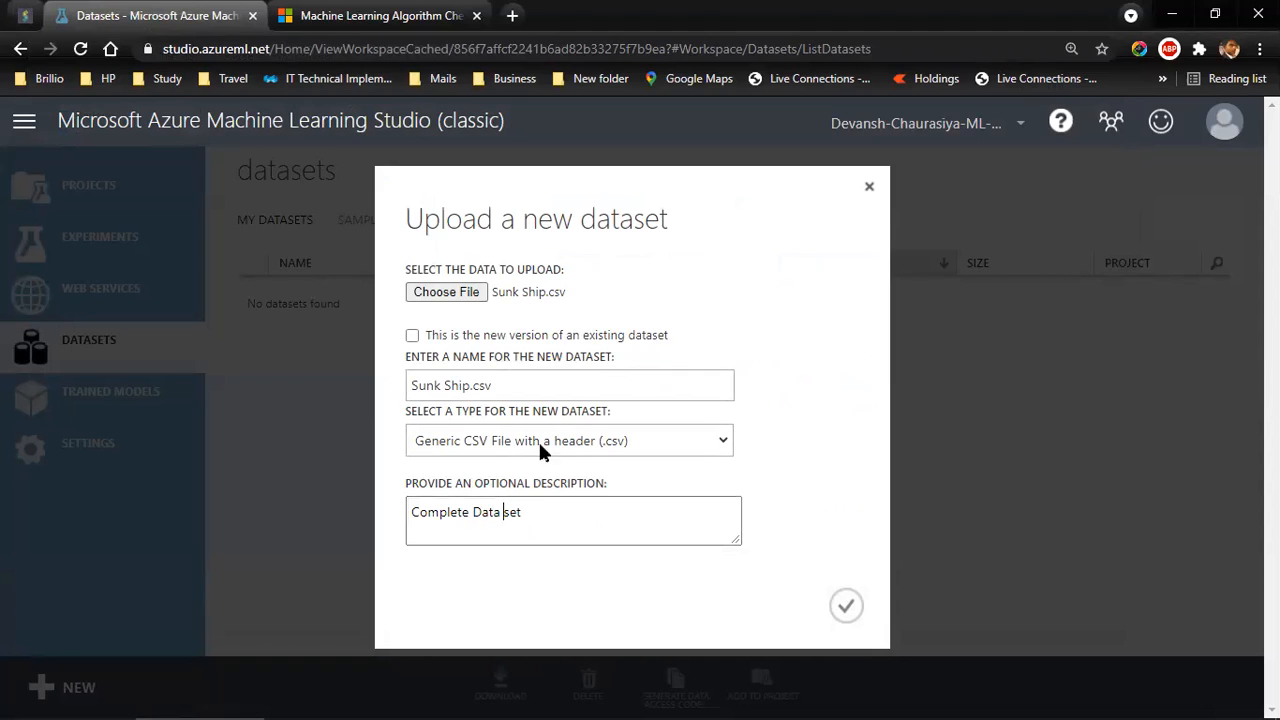
{"action": "left_click", "coordinate": [847, 606]}
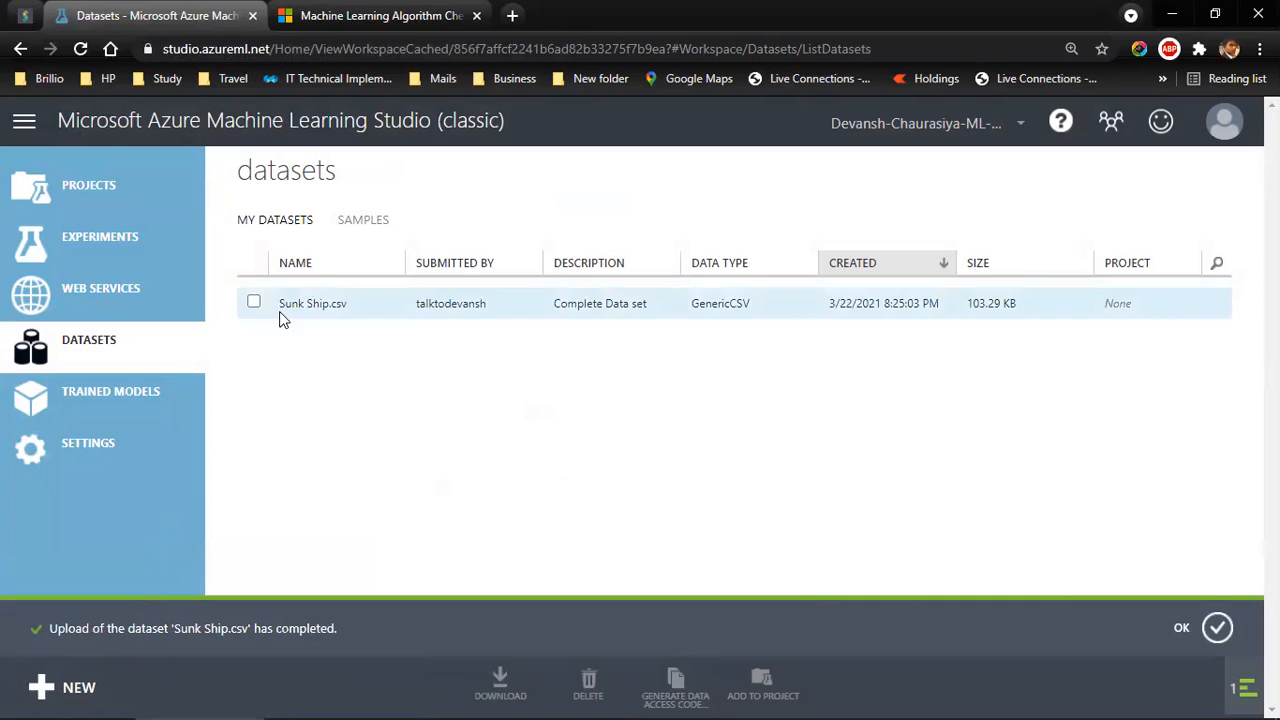
Add the Sunk Ship.csv dataset to the project "Supervised Classification ML Model - Sunk Ship" and dismiss the completion notices.
{"action": "left_click", "coordinate": [254, 303]}
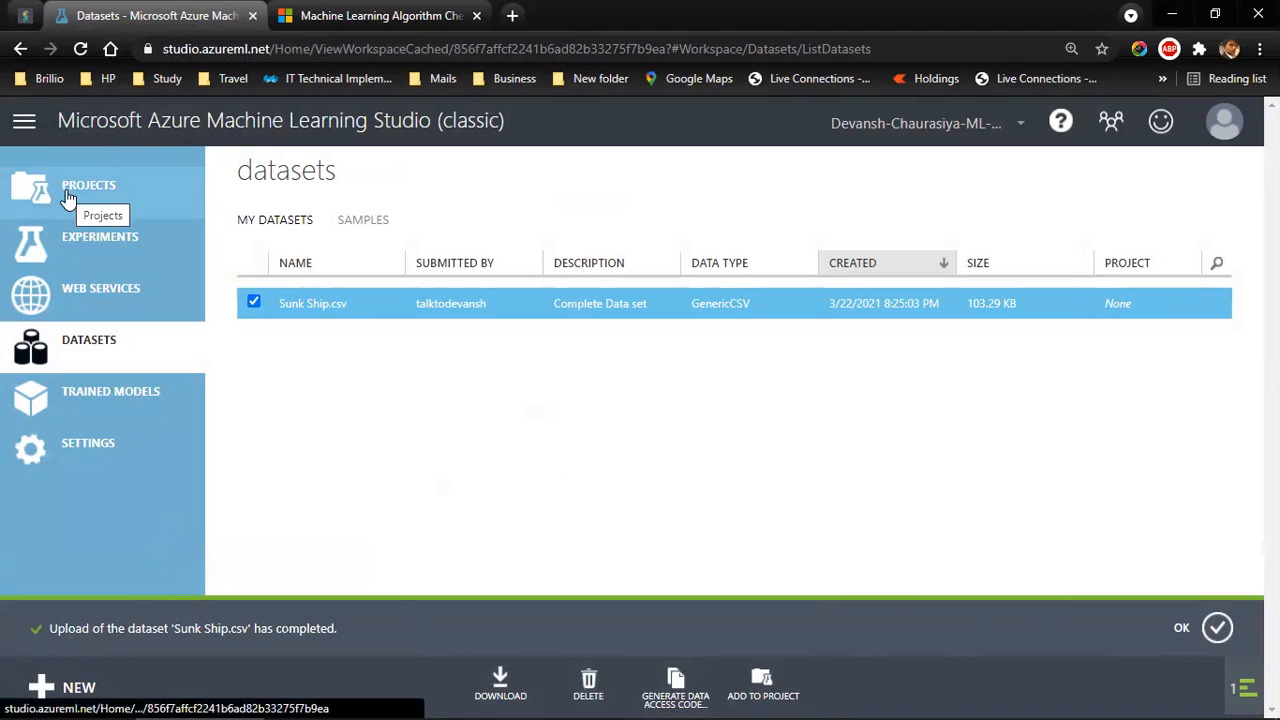
{"action": "left_click", "coordinate": [762, 683]}
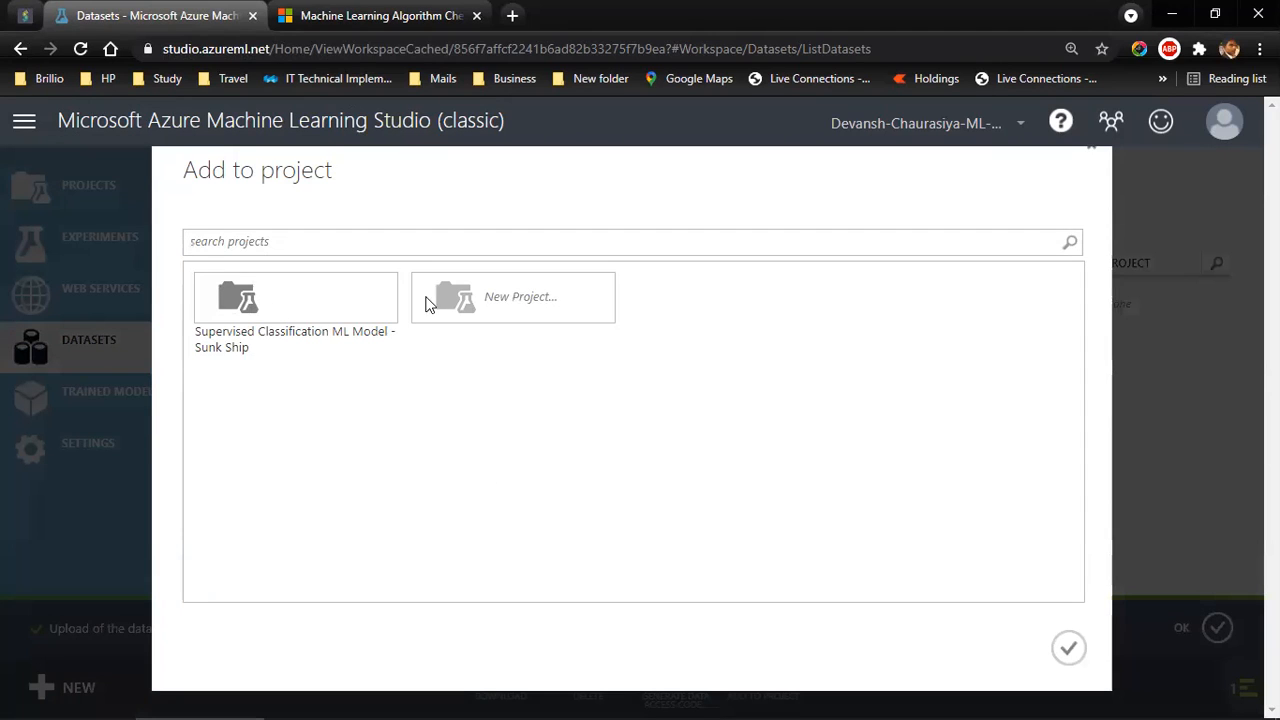
{"action": "left_click", "coordinate": [252, 316]}
{"action": "left_click", "coordinate": [1069, 650]}
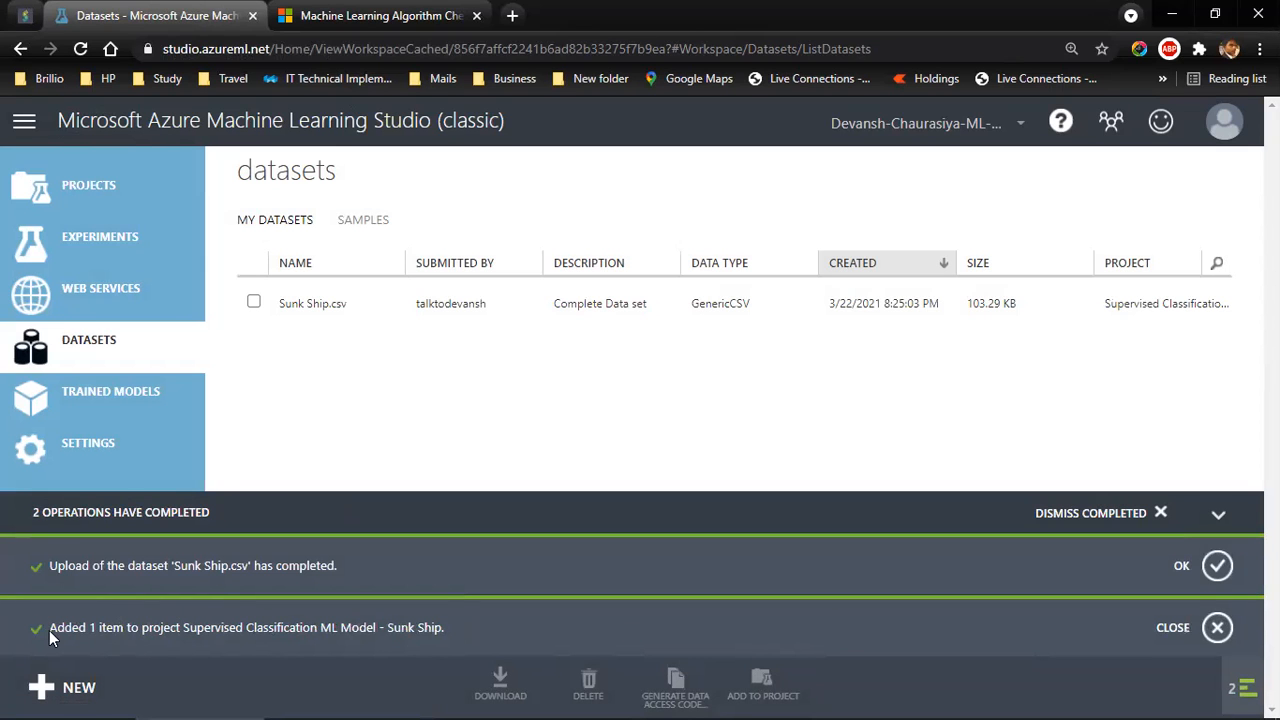
{"action": "left_click_drag", "start_coordinate": [66, 628], "coordinate": [448, 638]}
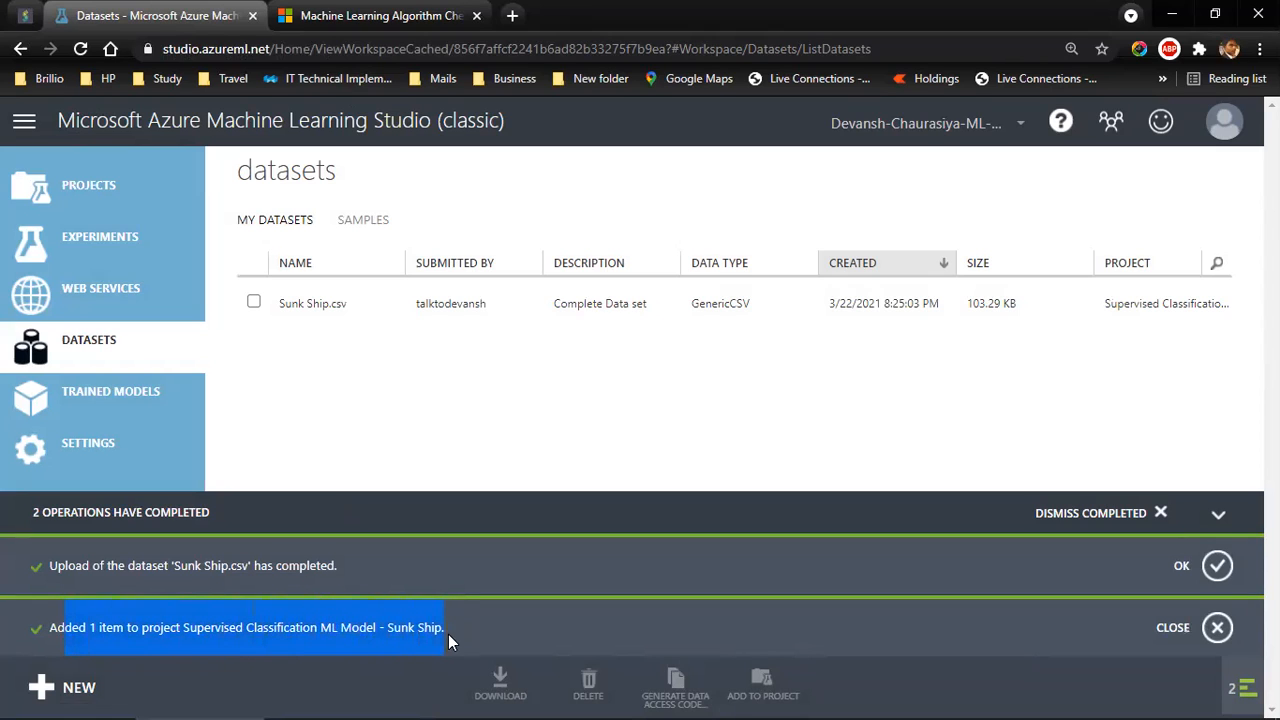
{"action": "left_click", "coordinate": [1215, 626]}
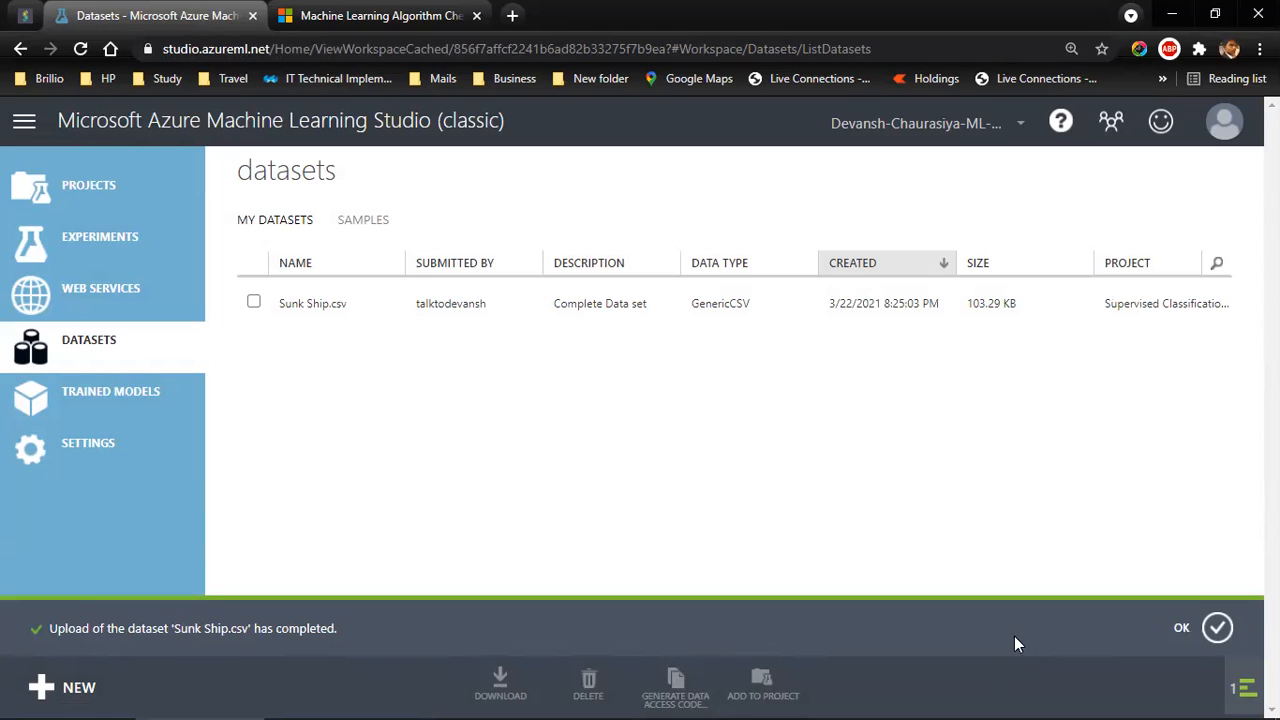
{"action": "left_click", "coordinate": [1183, 630]}
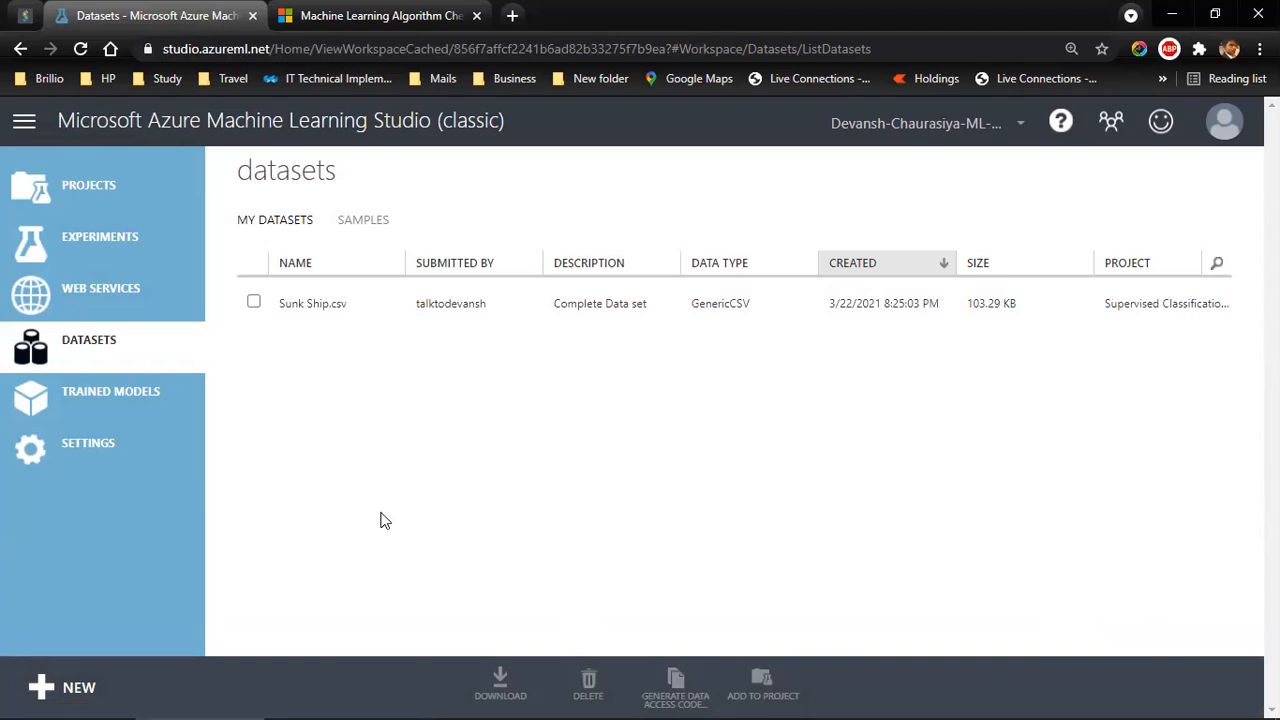
{"action": "left_click", "coordinate": [115, 232]}
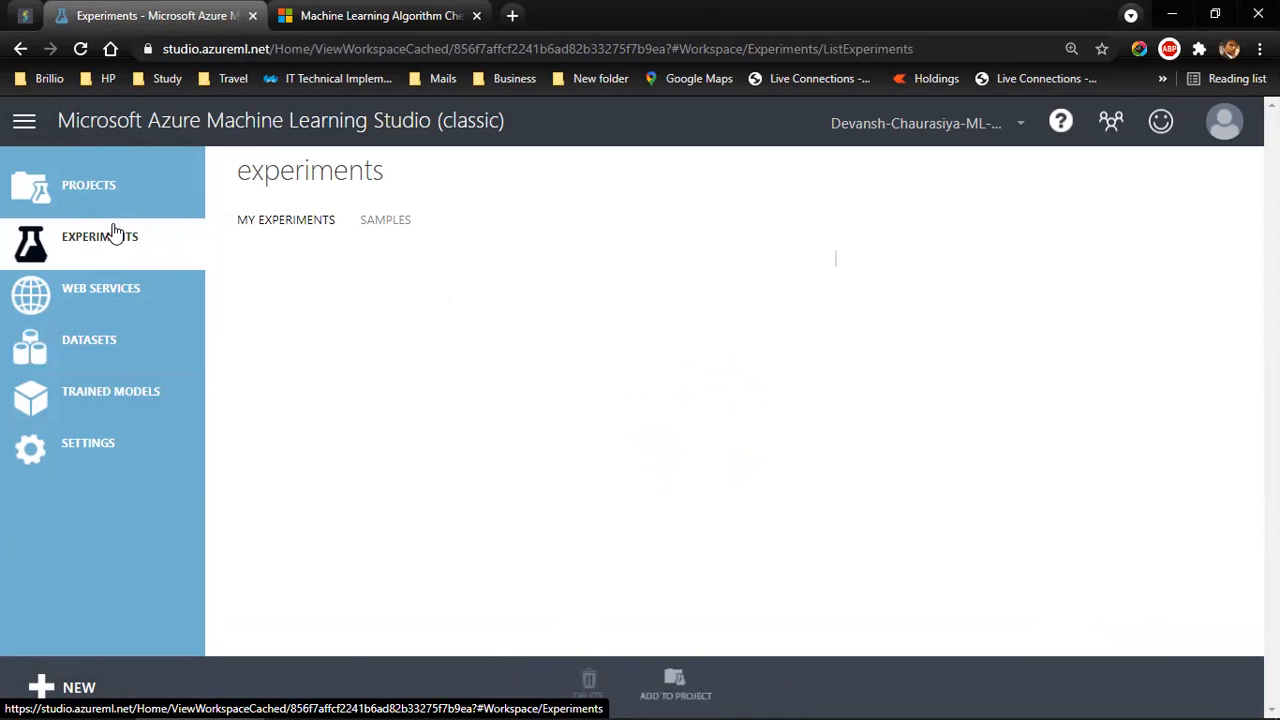
{"action": "left_click", "coordinate": [70, 360]}
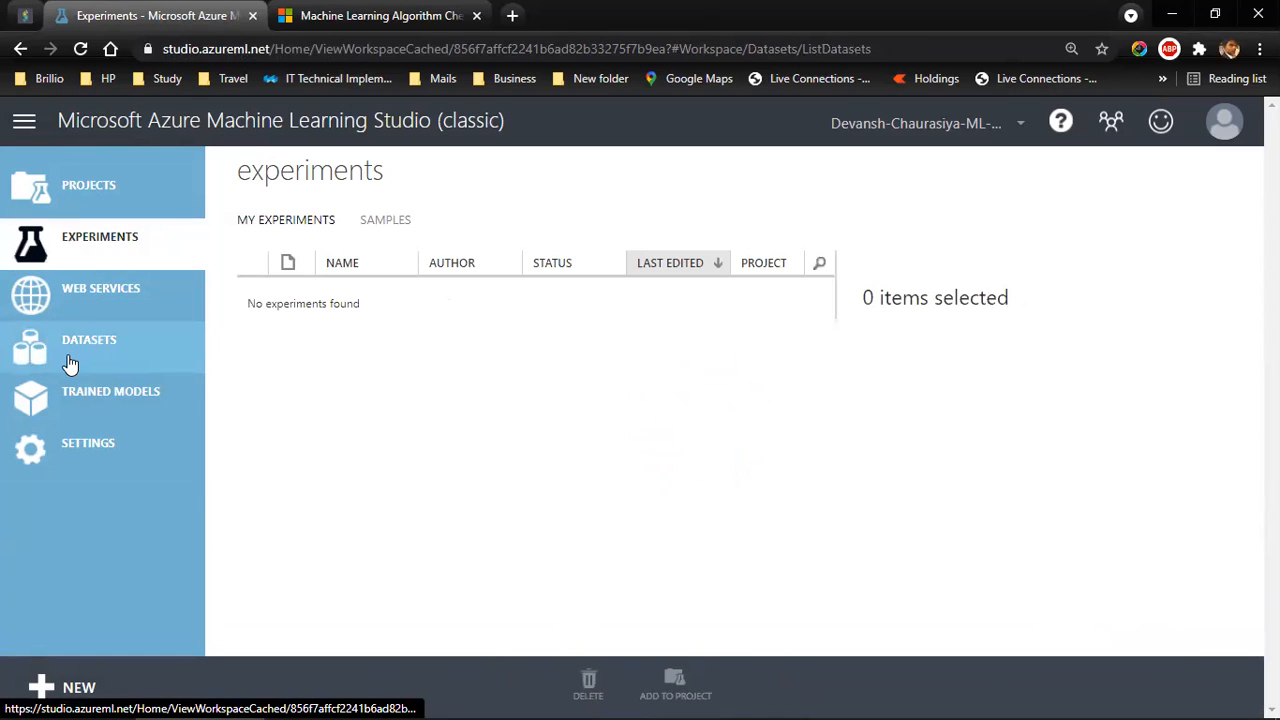
{"action": "left_click", "coordinate": [251, 303]}
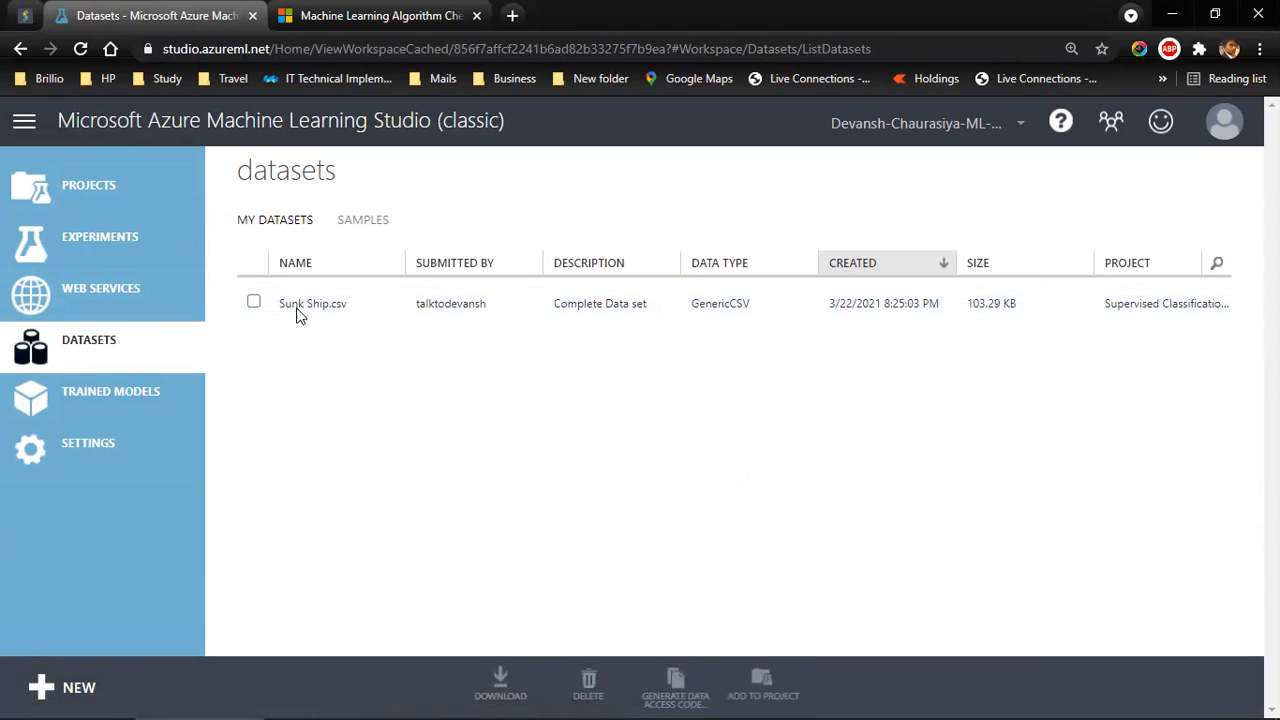
{"action": "left_click", "coordinate": [253, 303]}
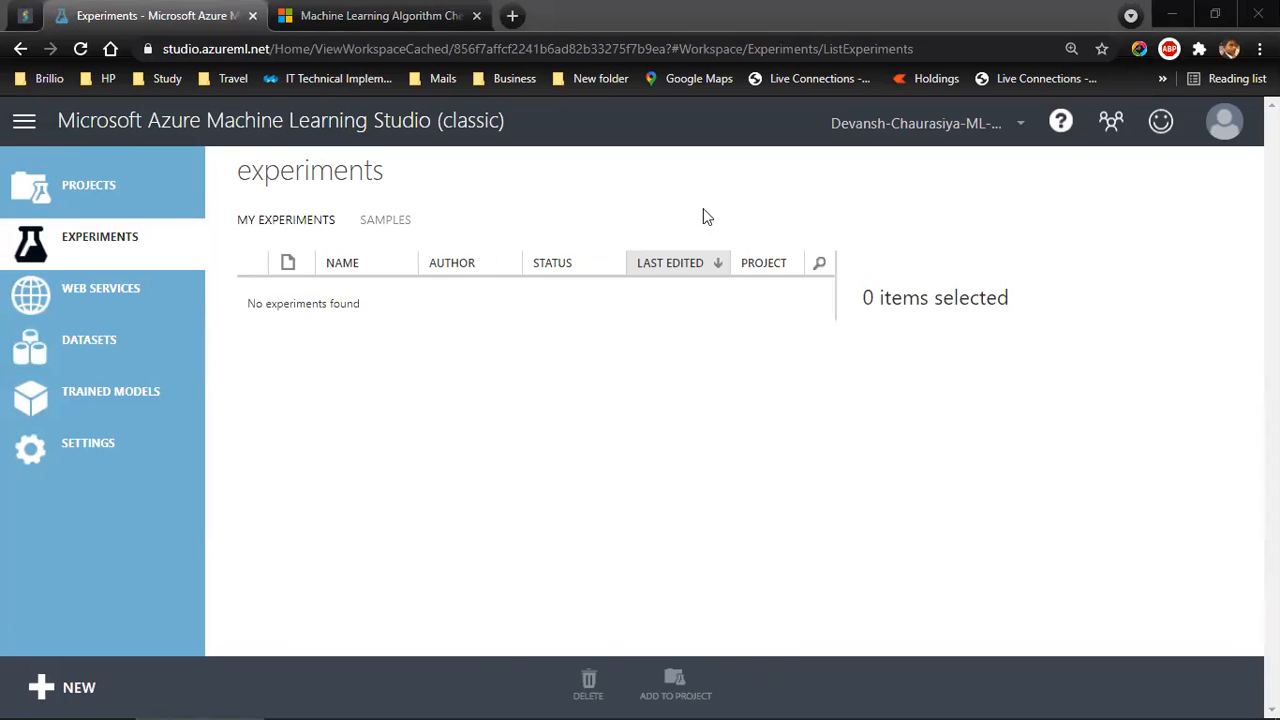
Create a new blank experiment.
{"action": "left_click", "coordinate": [100, 245]}
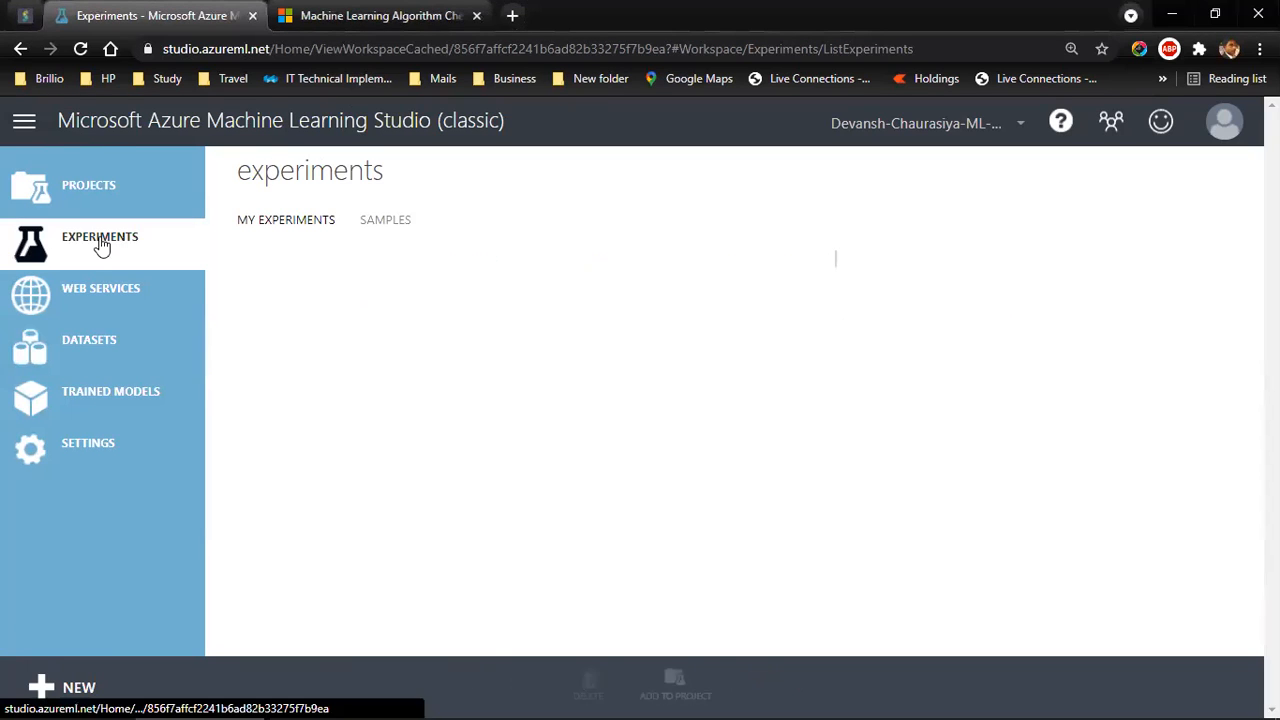
{"action": "left_click", "coordinate": [38, 687]}
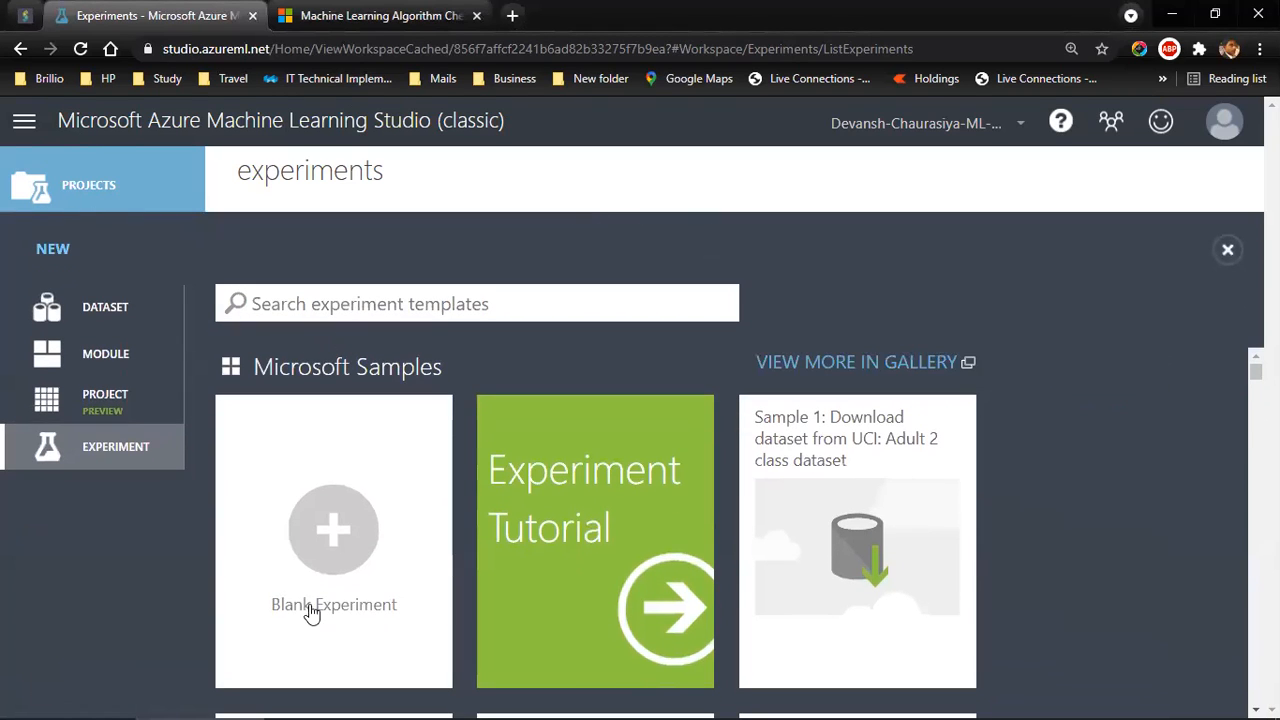
{"action": "left_click", "coordinate": [332, 532]}
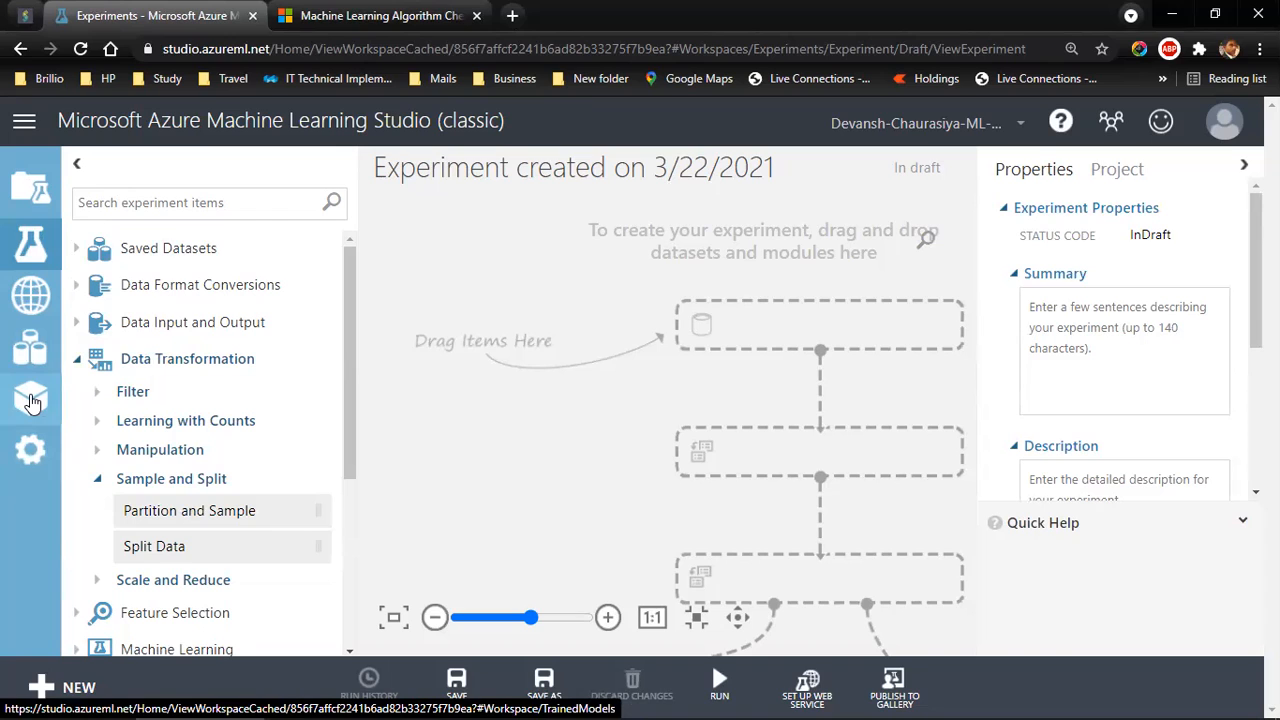
Place the saved Sunk Ship.csv dataset from My Datasets on the experiment canvas.
{"action": "left_click", "coordinate": [78, 250]}
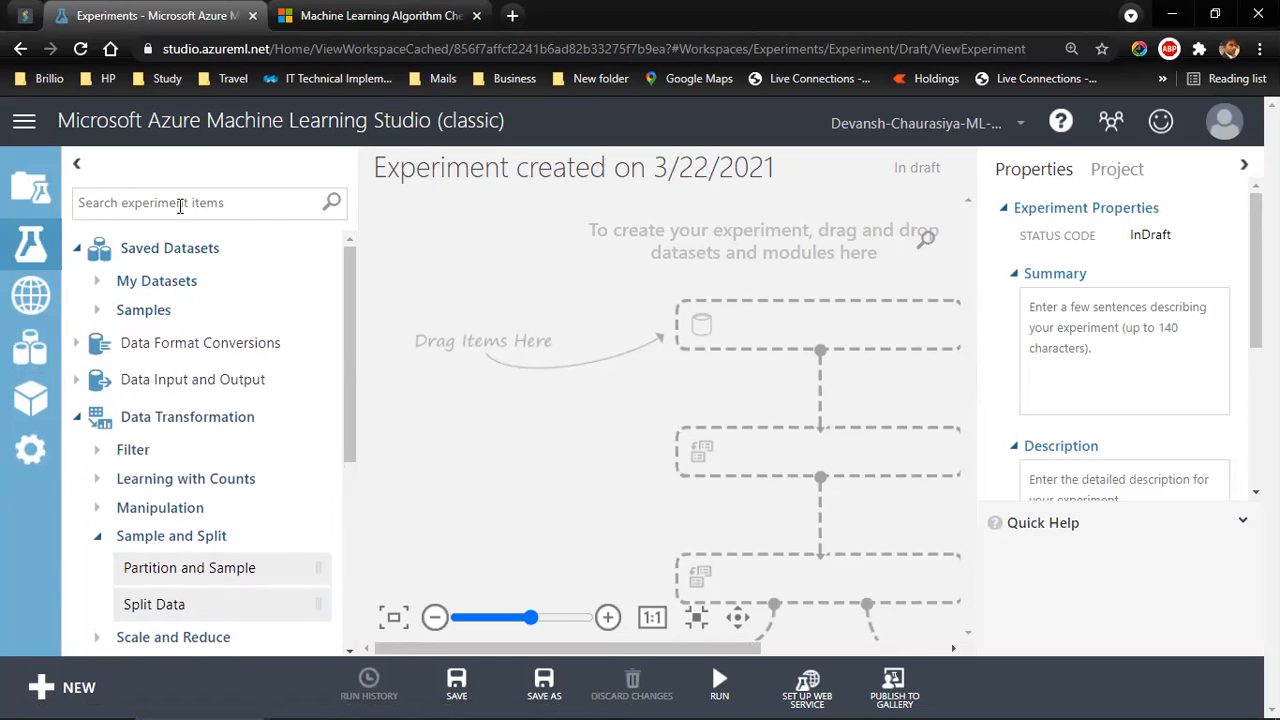
{"action": "left_click", "coordinate": [97, 281]}
{"action": "left_click", "coordinate": [160, 314]}
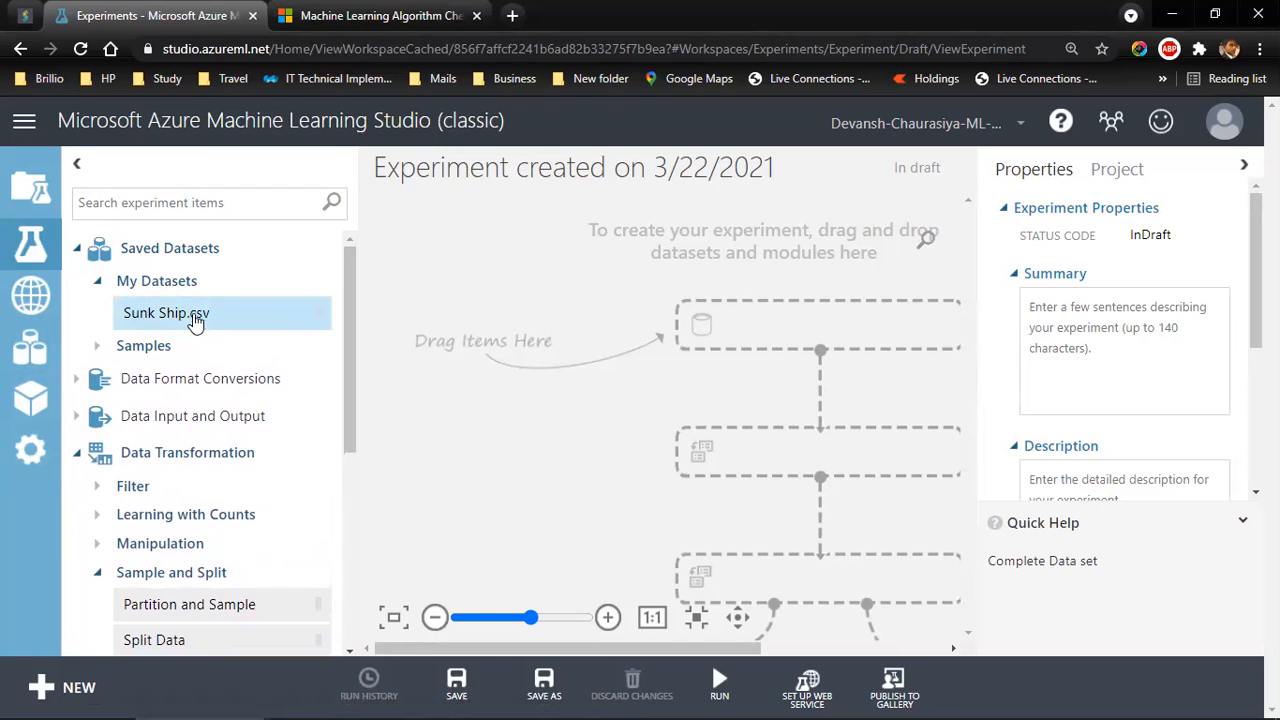
{"action": "left_click_drag", "start_coordinate": [389, 310], "coordinate": [791, 321]}
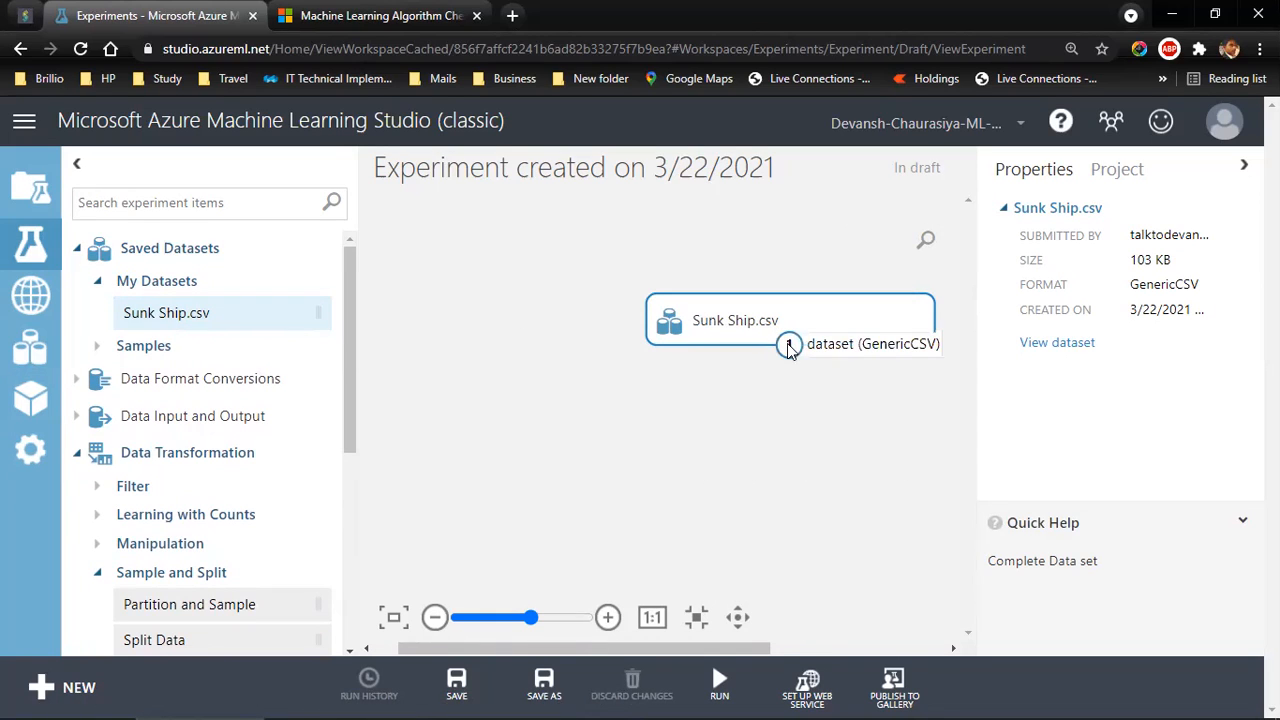
Visualize the Sunk Ship.csv dataset's output and look through its columns from pclass to Siblings.
{"action": "right_click", "coordinate": [788, 344]}
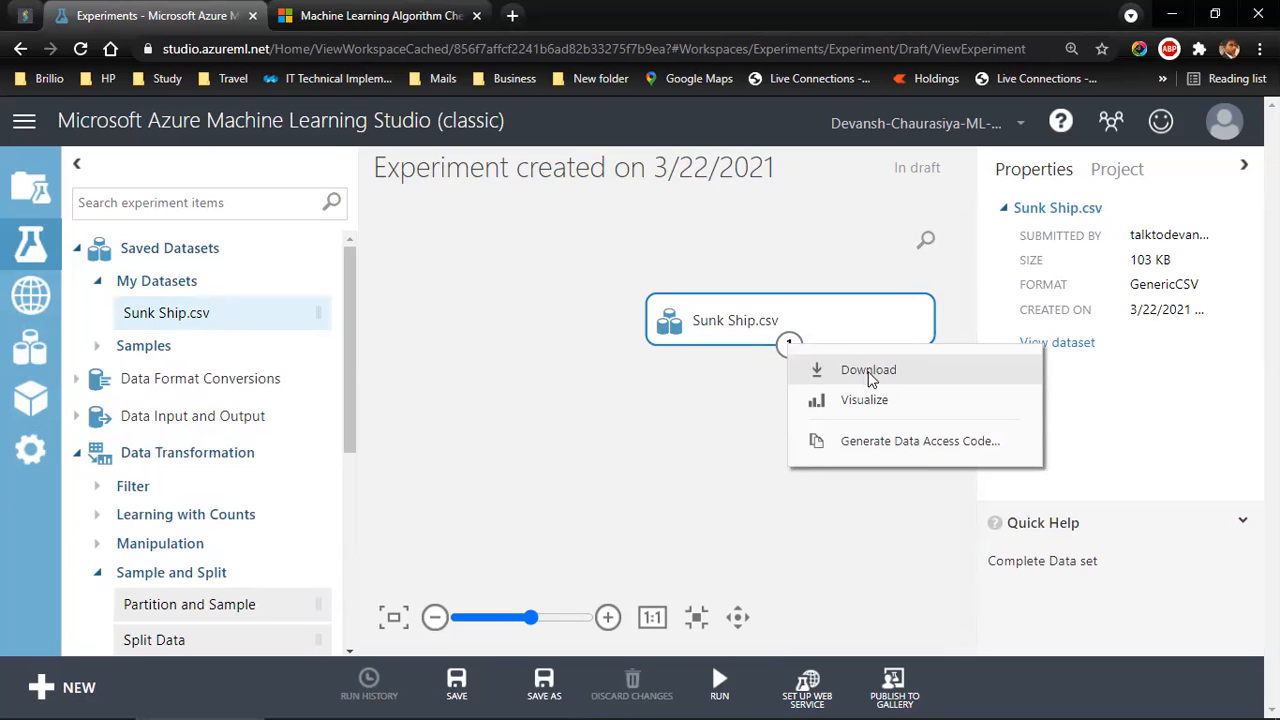
{"action": "left_click", "coordinate": [816, 404]}
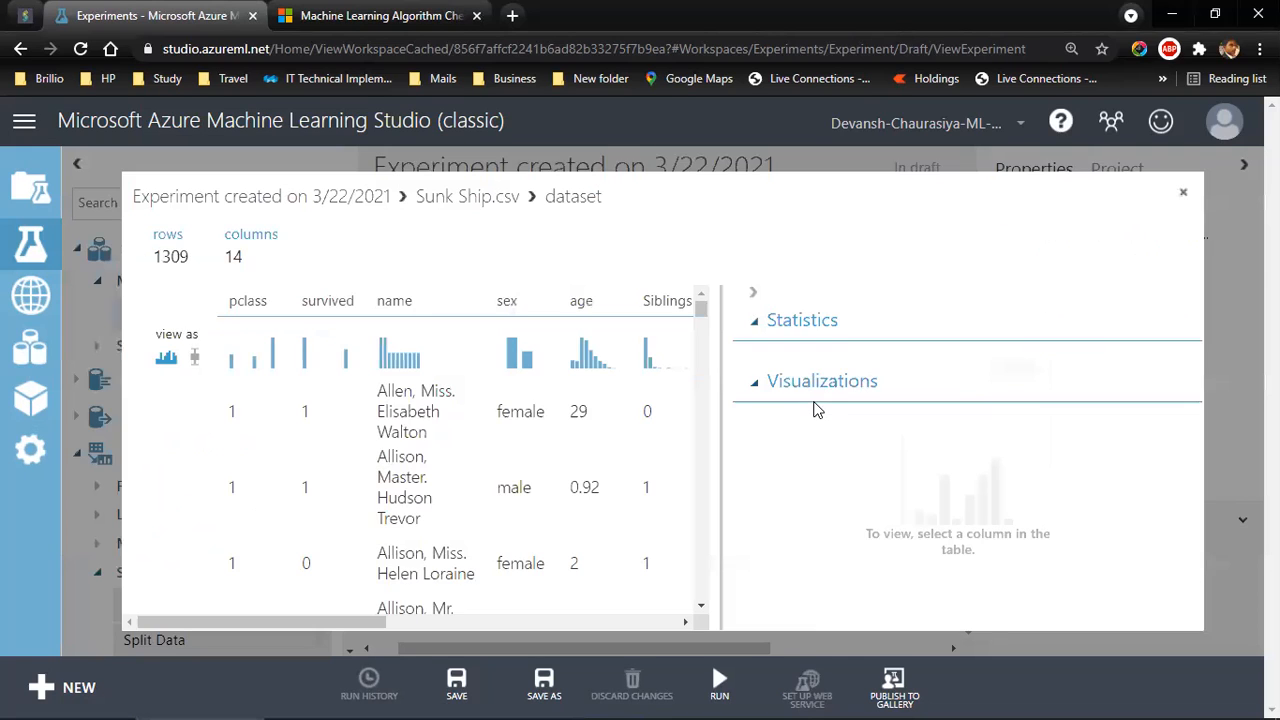
{"action": "left_click_drag", "start_coordinate": [230, 300], "coordinate": [264, 300]}
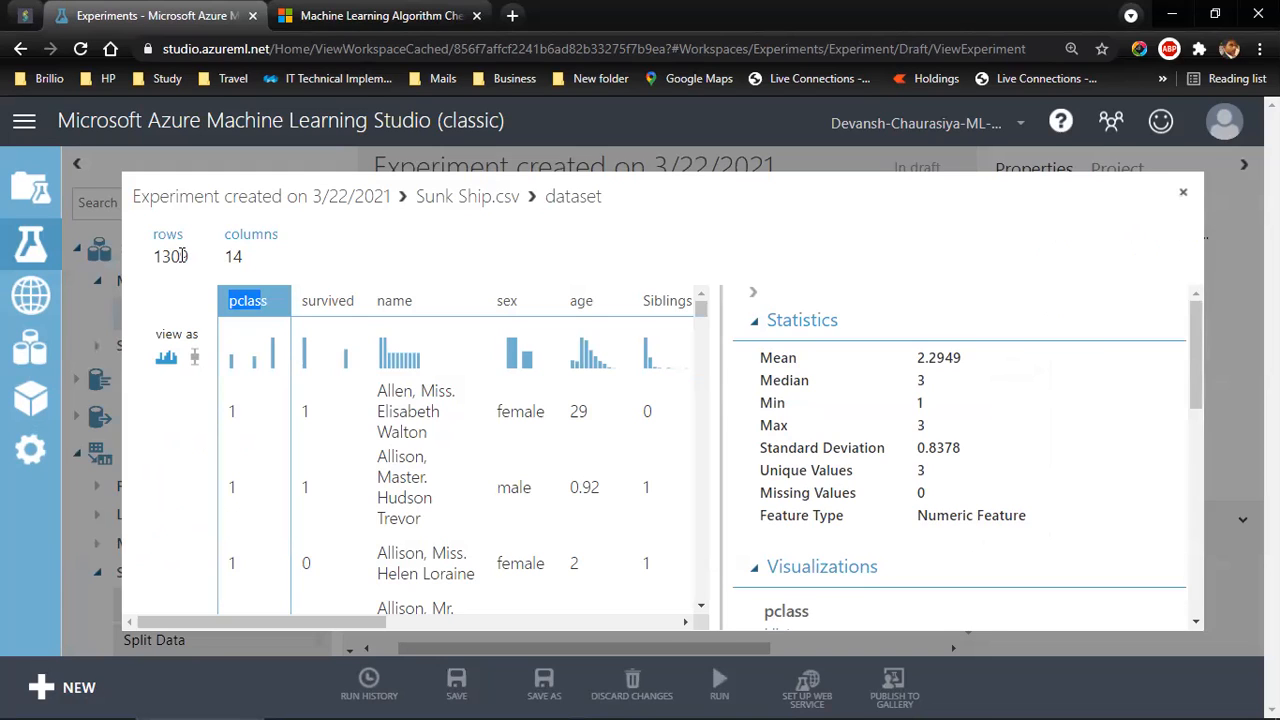
{"action": "left_click", "coordinate": [257, 313]}
{"action": "left_click", "coordinate": [350, 302]}
{"action": "left_click", "coordinate": [478, 302]}
{"action": "left_click", "coordinate": [505, 301]}
{"action": "left_click", "coordinate": [584, 300]}
{"action": "left_click", "coordinate": [666, 300]}
{"action": "mouse_move", "coordinate": [350, 620]}
{"action": "left_mouse_down"}
{"action": "mouse_move", "coordinate": [694, 636]}
{"action": "mouse_move", "coordinate": [339, 609]}
{"action": "left_mouse_up"}
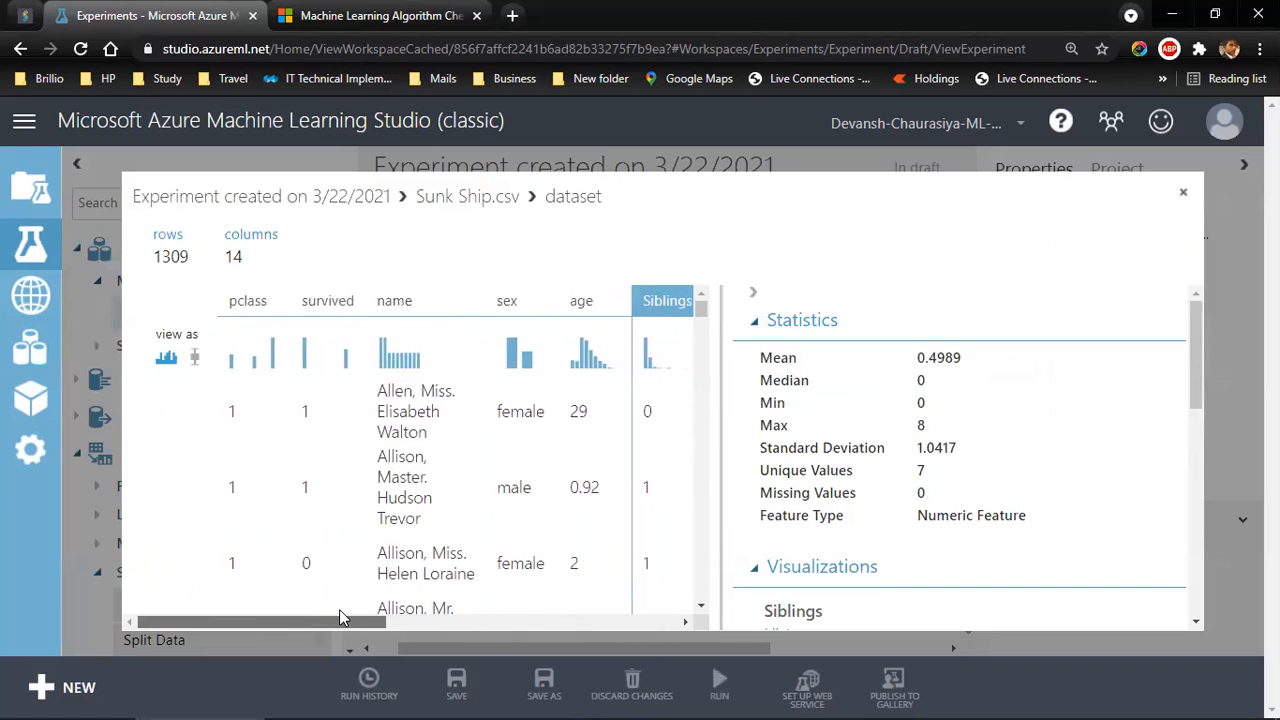
Examine the pclass column's mean, median and feature type, and bring up the statistics of the survived column.
{"action": "left_click", "coordinate": [241, 303]}
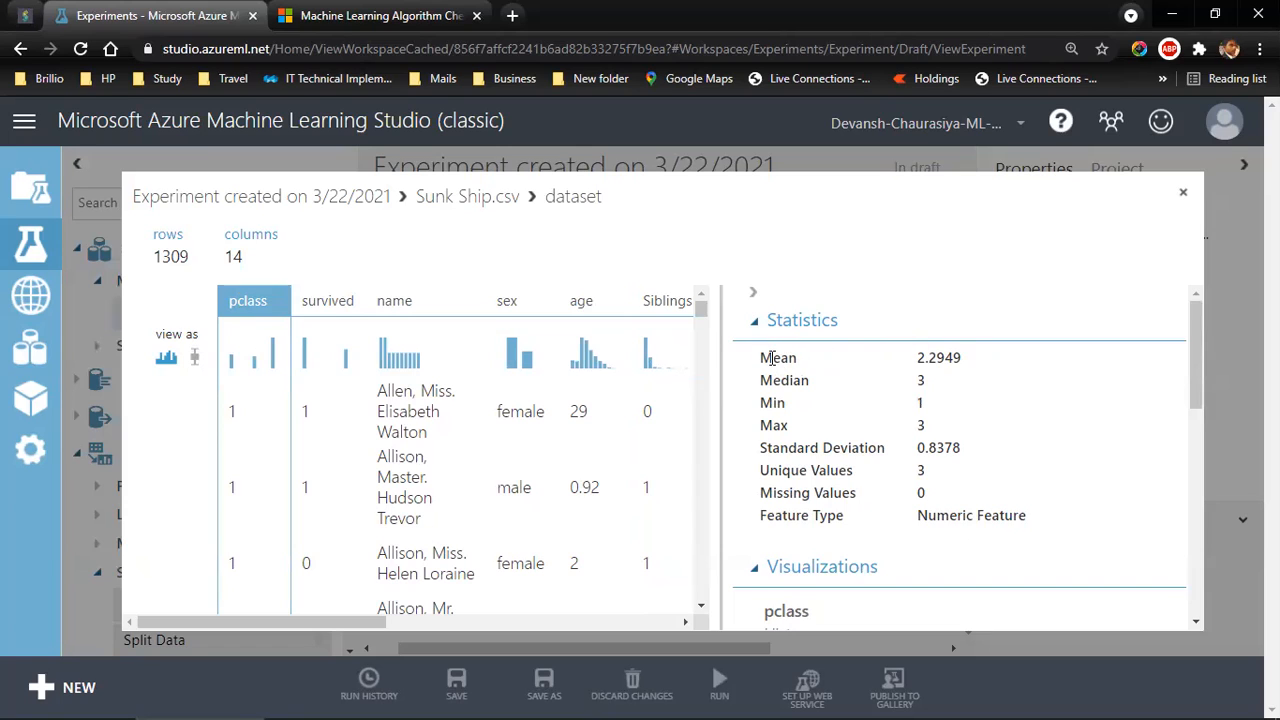
{"action": "double_click", "coordinate": [938, 360]}
{"action": "left_click", "coordinate": [920, 390]}
{"action": "left_click_drag", "start_coordinate": [919, 515], "coordinate": [1055, 523]}
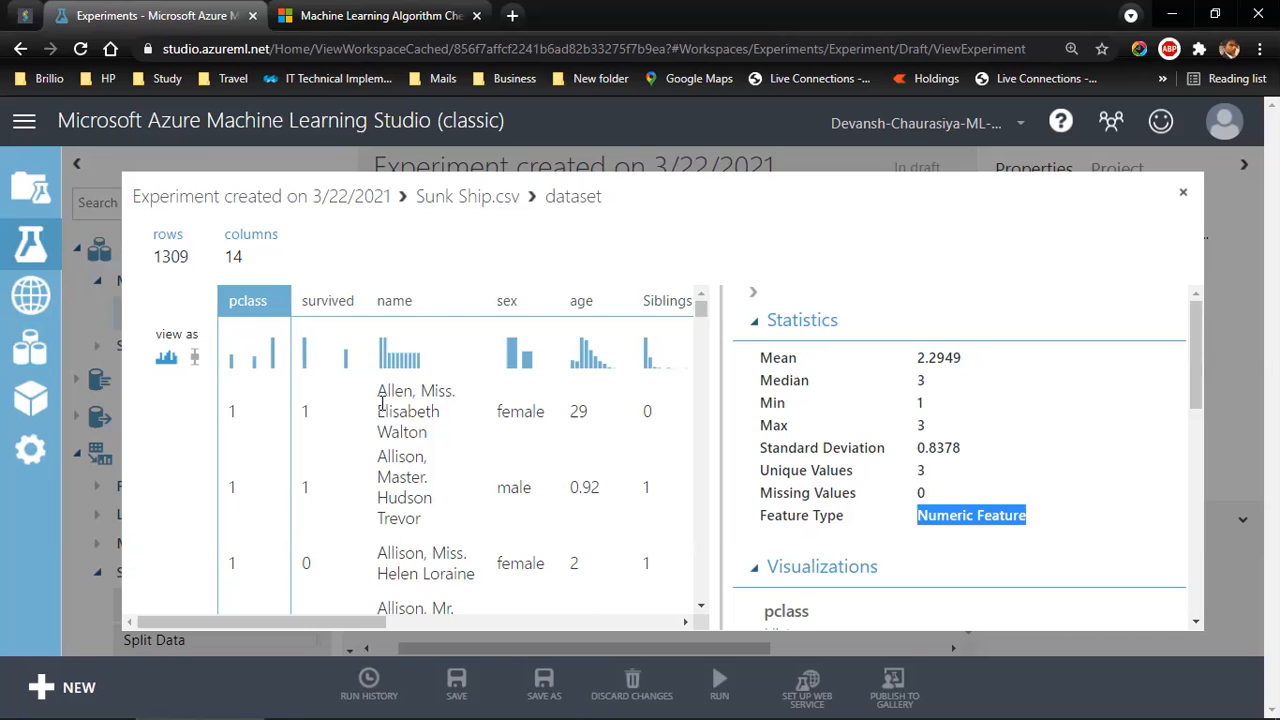
{"action": "left_click", "coordinate": [325, 301]}
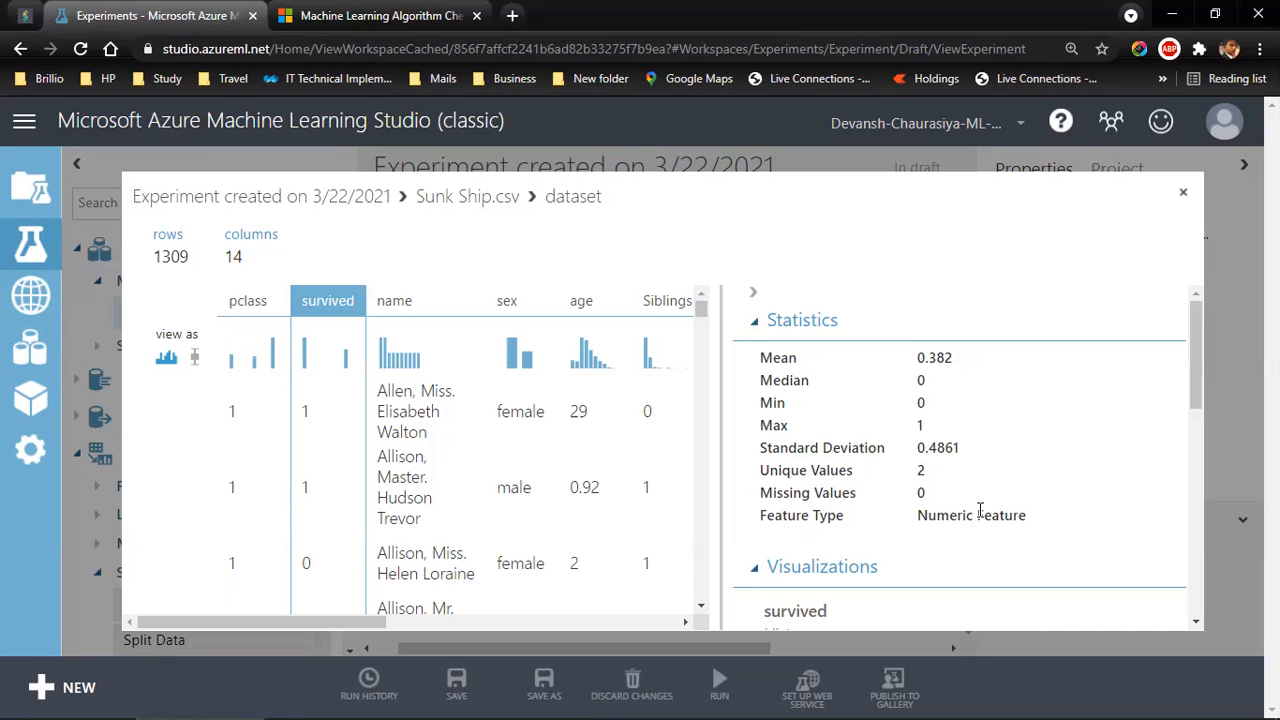
Check the feature type of the survived, name, sex and age columns in the dataset statistics.
{"action": "left_click_drag", "start_coordinate": [927, 516], "coordinate": [1020, 517]}
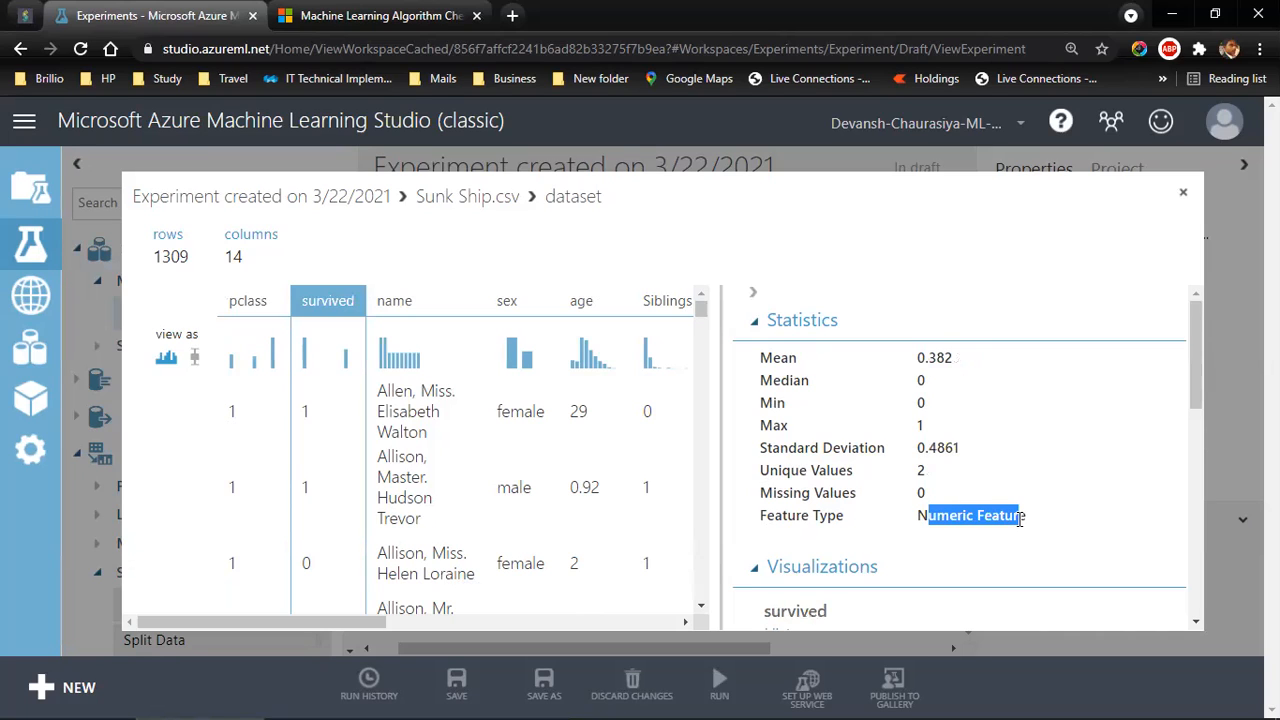
{"action": "left_click", "coordinate": [403, 300]}
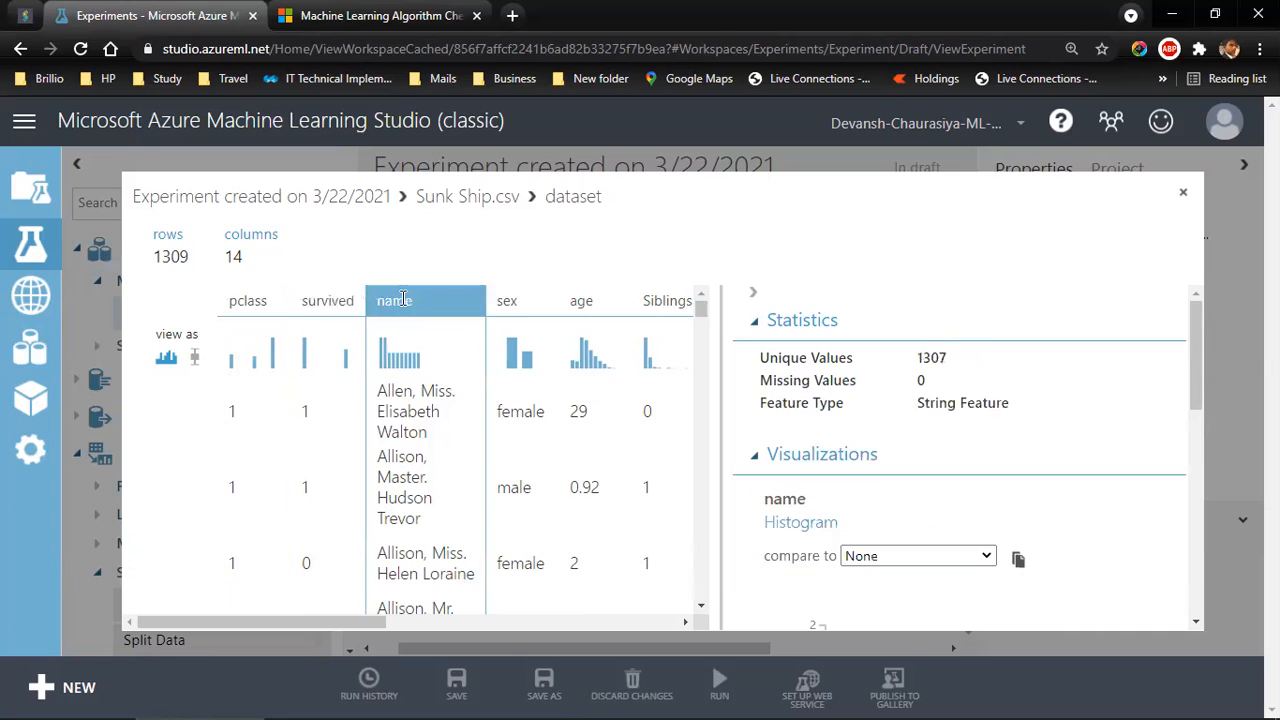
{"action": "left_click_drag", "start_coordinate": [918, 403], "coordinate": [1031, 410]}
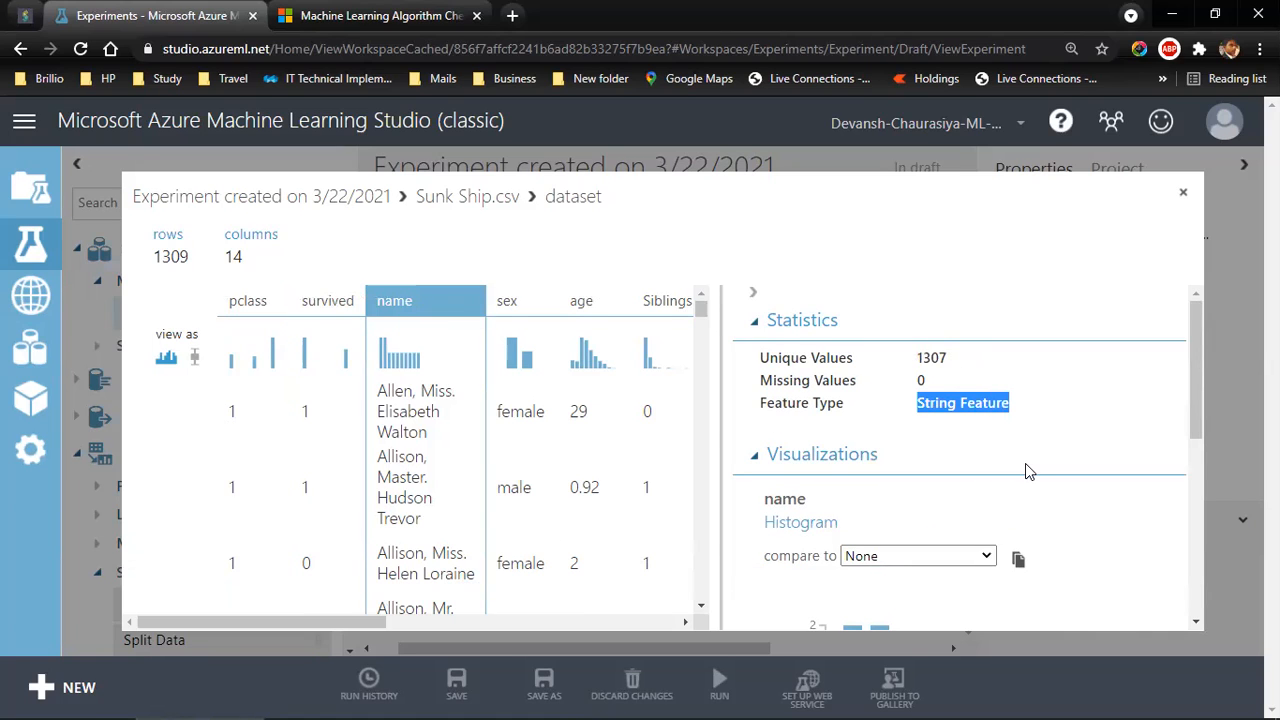
{"action": "left_click", "coordinate": [508, 292]}
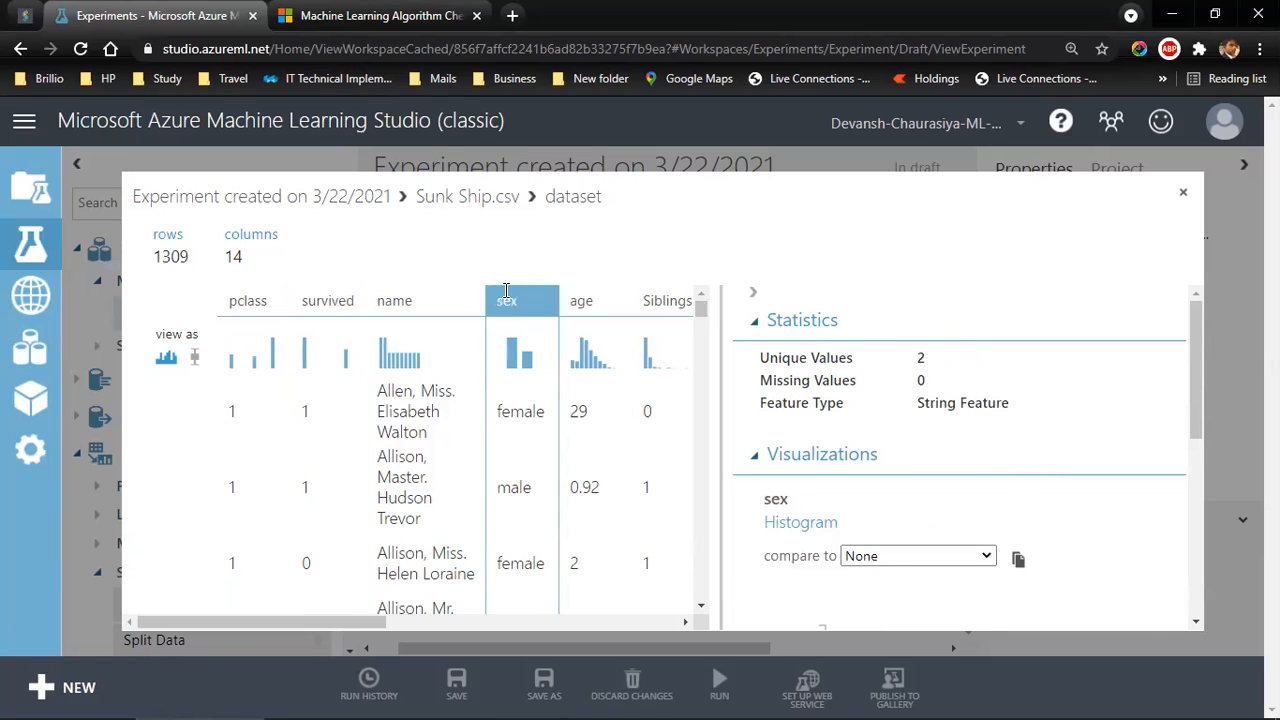
{"action": "left_click_drag", "start_coordinate": [918, 403], "coordinate": [1025, 412]}
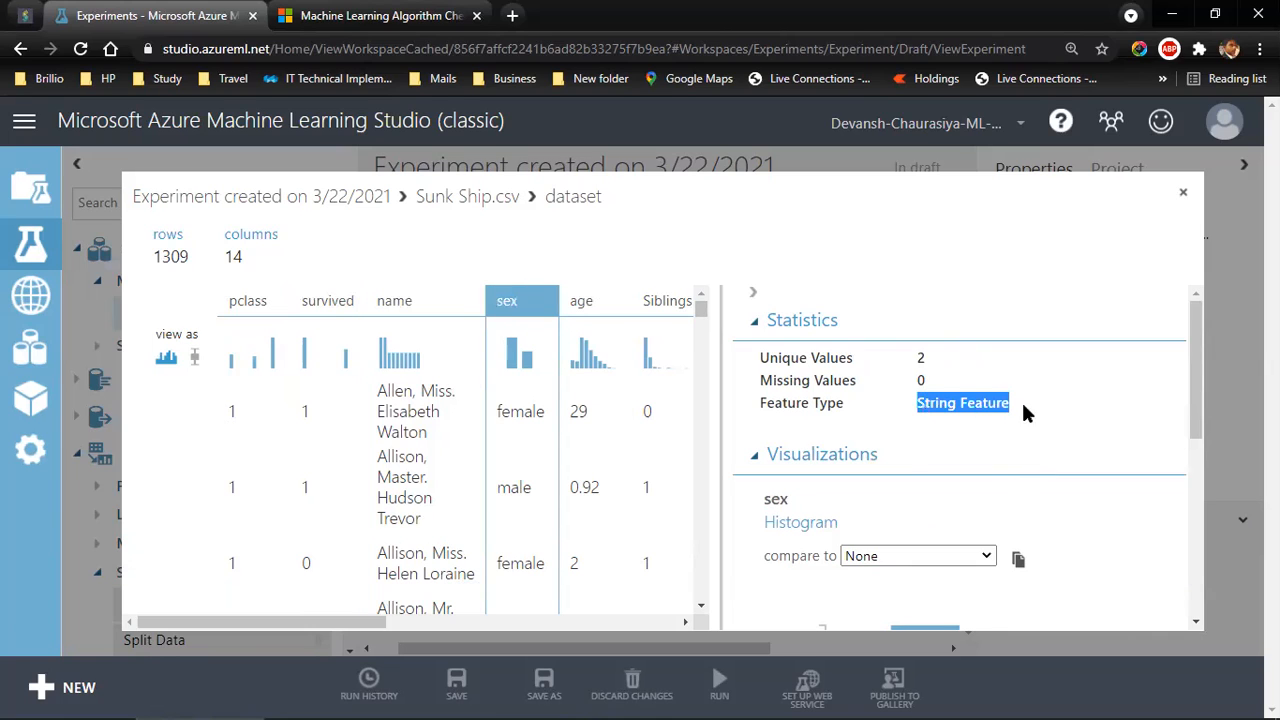
{"action": "left_click", "coordinate": [594, 302]}
{"action": "left_click_drag", "start_coordinate": [925, 517], "coordinate": [1028, 517]}
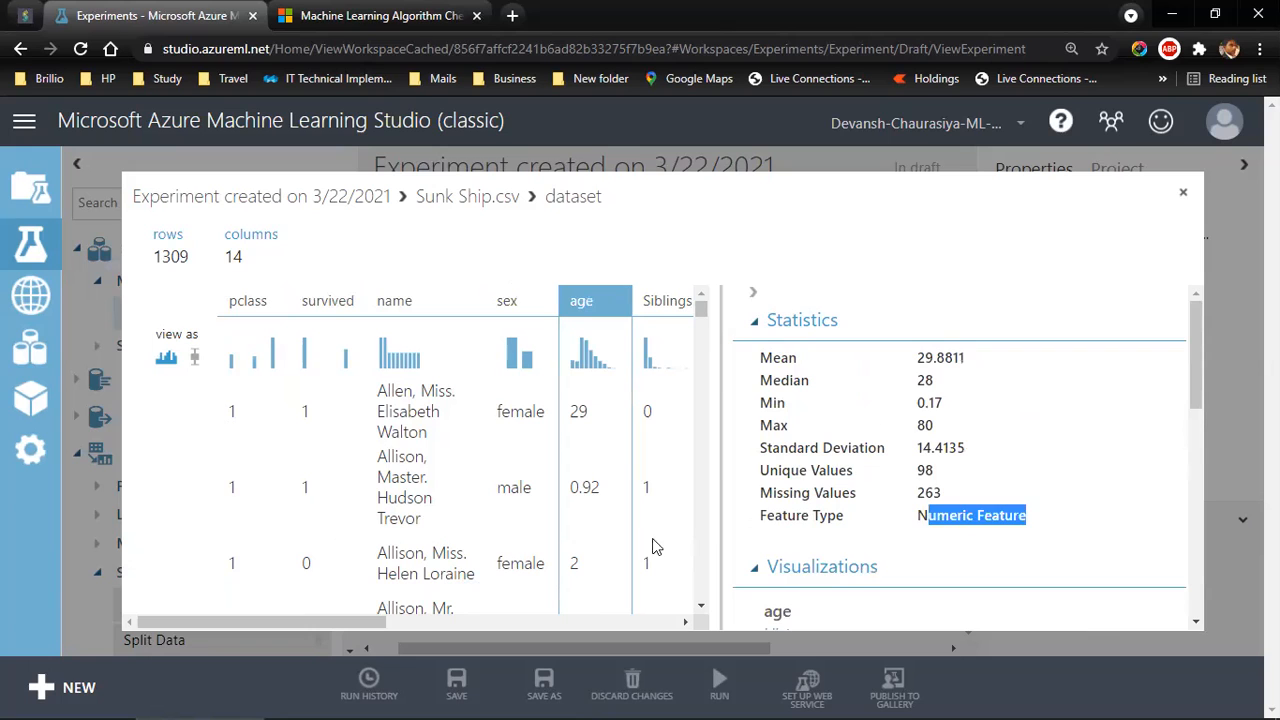
Review the statistics of the Siblings and Parents columns and look through the Parents values down the rows.
{"action": "left_click_drag", "start_coordinate": [381, 621], "coordinate": [509, 621]}
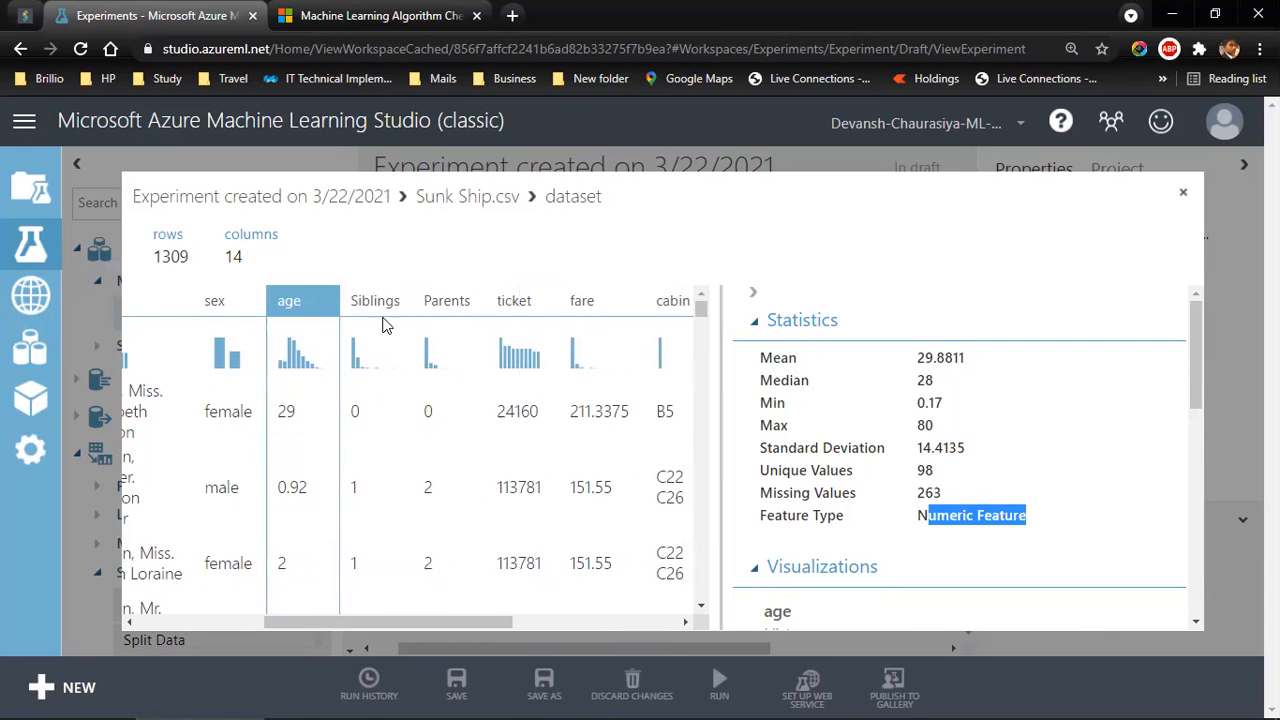
{"action": "left_click", "coordinate": [384, 300]}
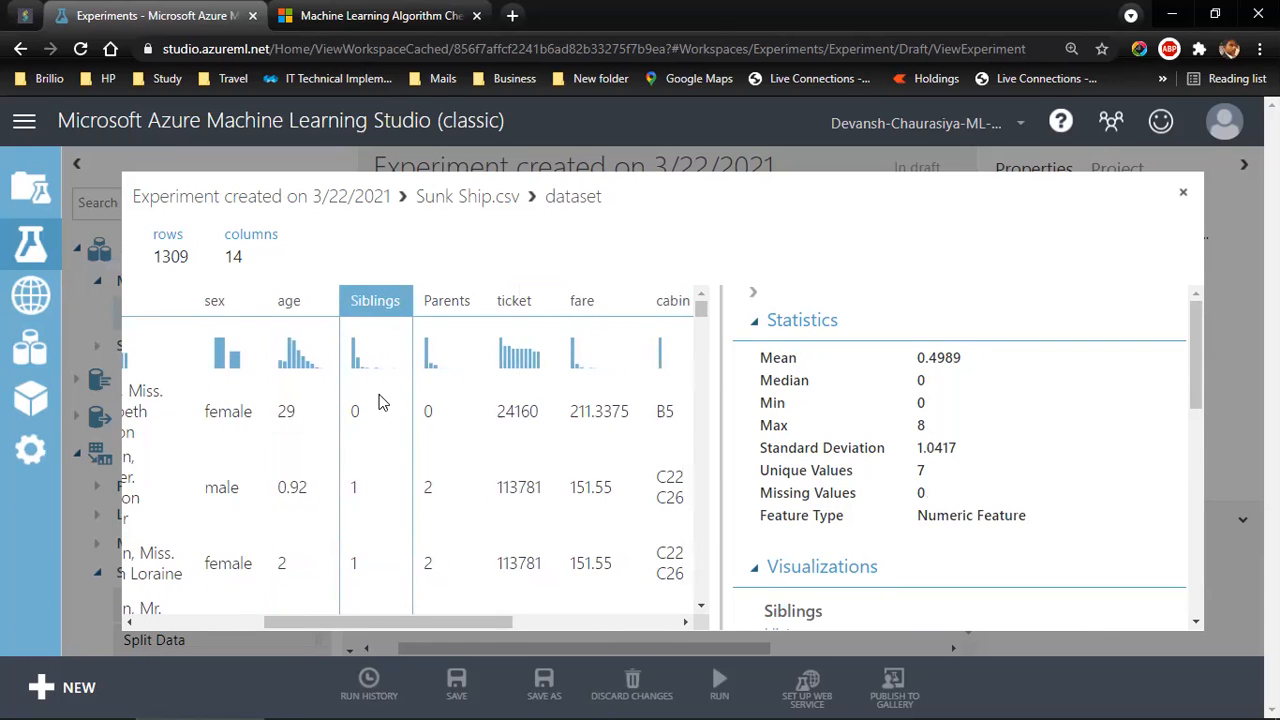
{"action": "left_click", "coordinate": [456, 301]}
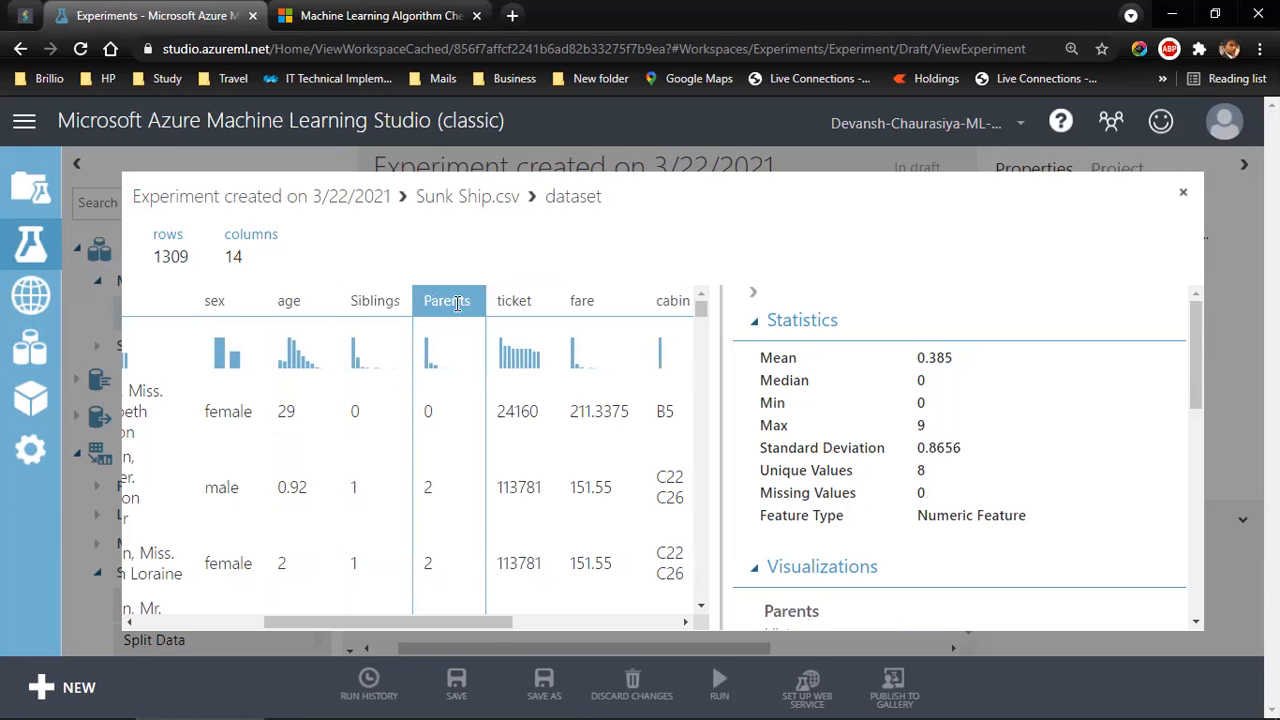
{"action": "scroll", "coordinate": [440, 462], "scroll_direction": "down", "scroll_amount": 3}
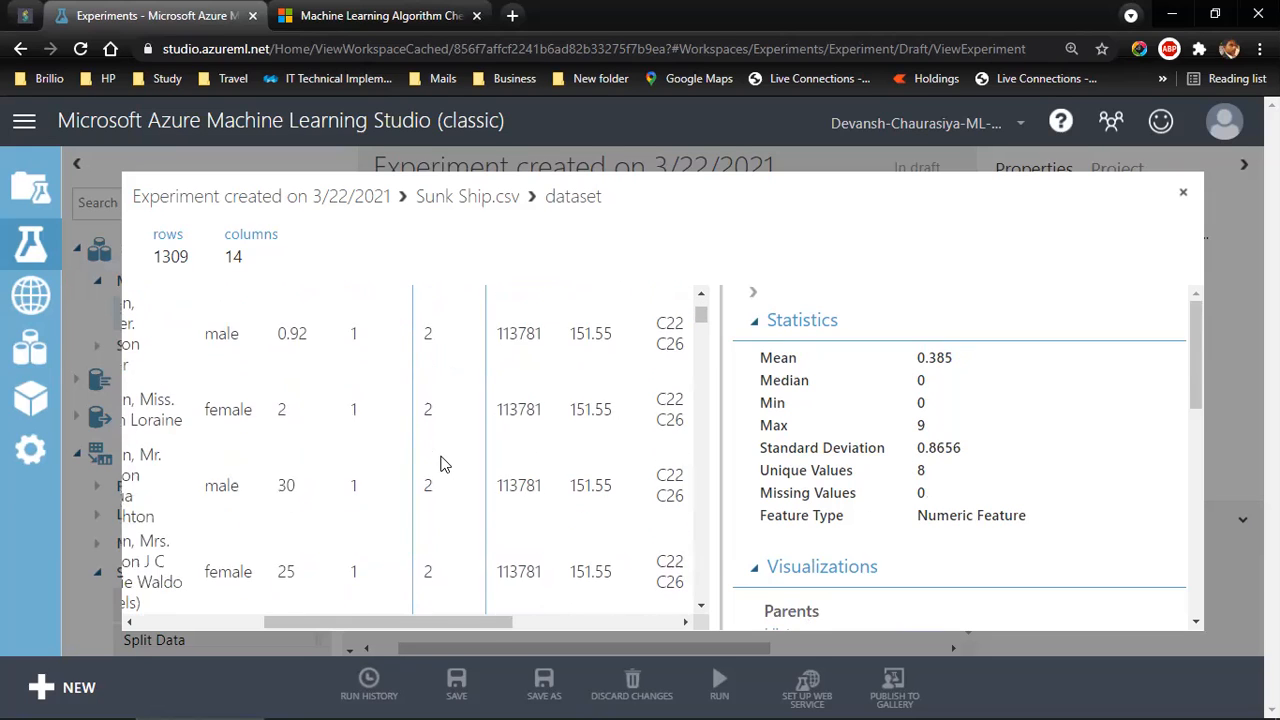
{"action": "scroll", "coordinate": [444, 464], "scroll_direction": "down", "scroll_amount": 10}
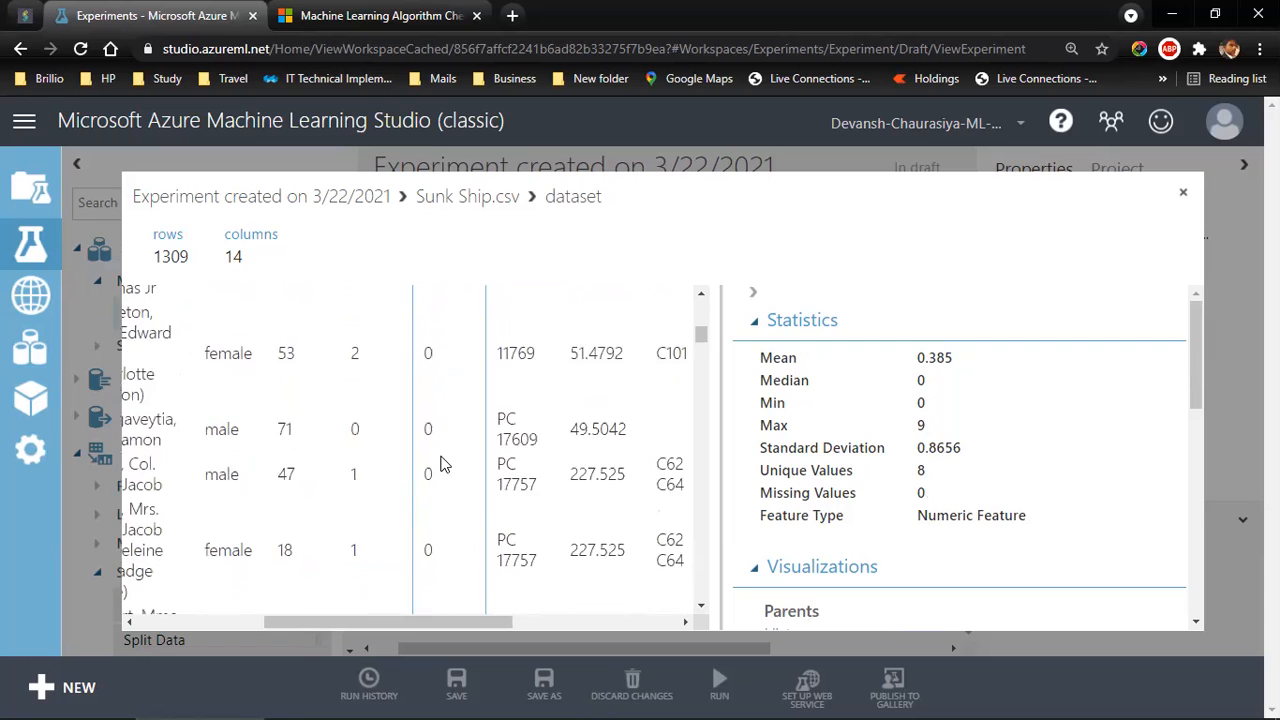
{"action": "scroll", "coordinate": [444, 464], "scroll_direction": "down", "scroll_amount": 10}
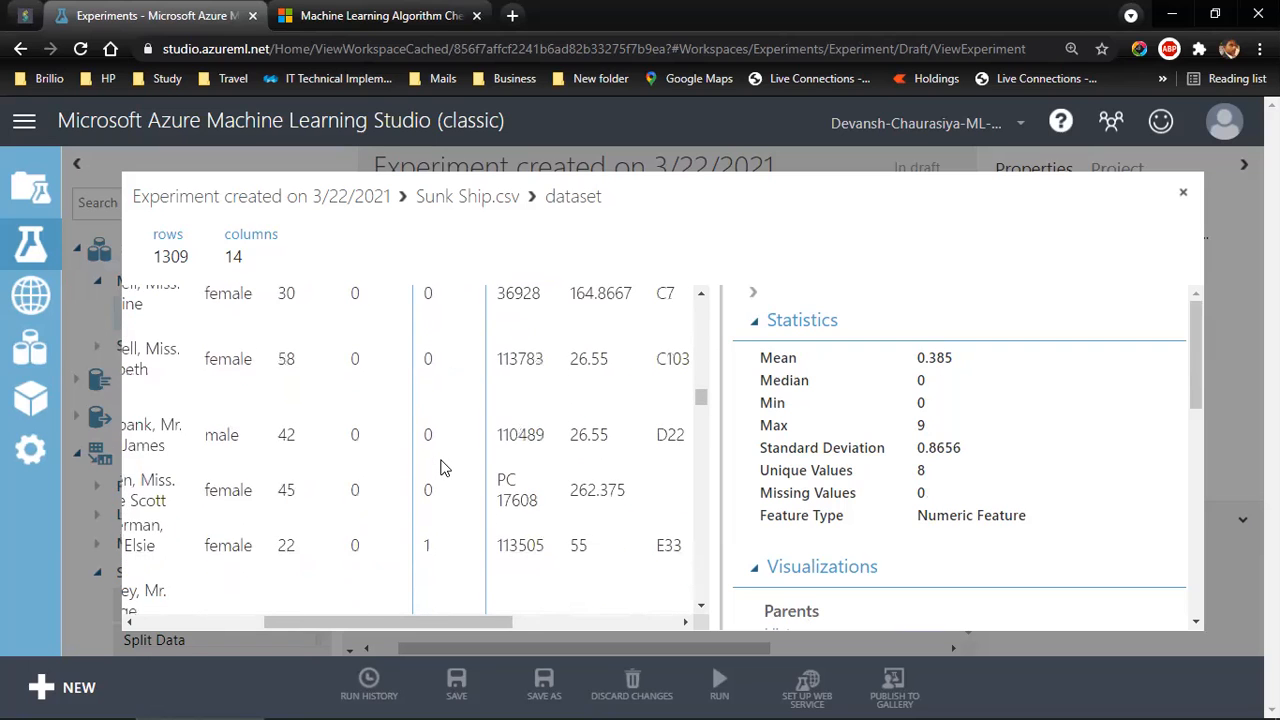
{"action": "scroll", "coordinate": [444, 468], "scroll_direction": "down", "scroll_amount": 15}
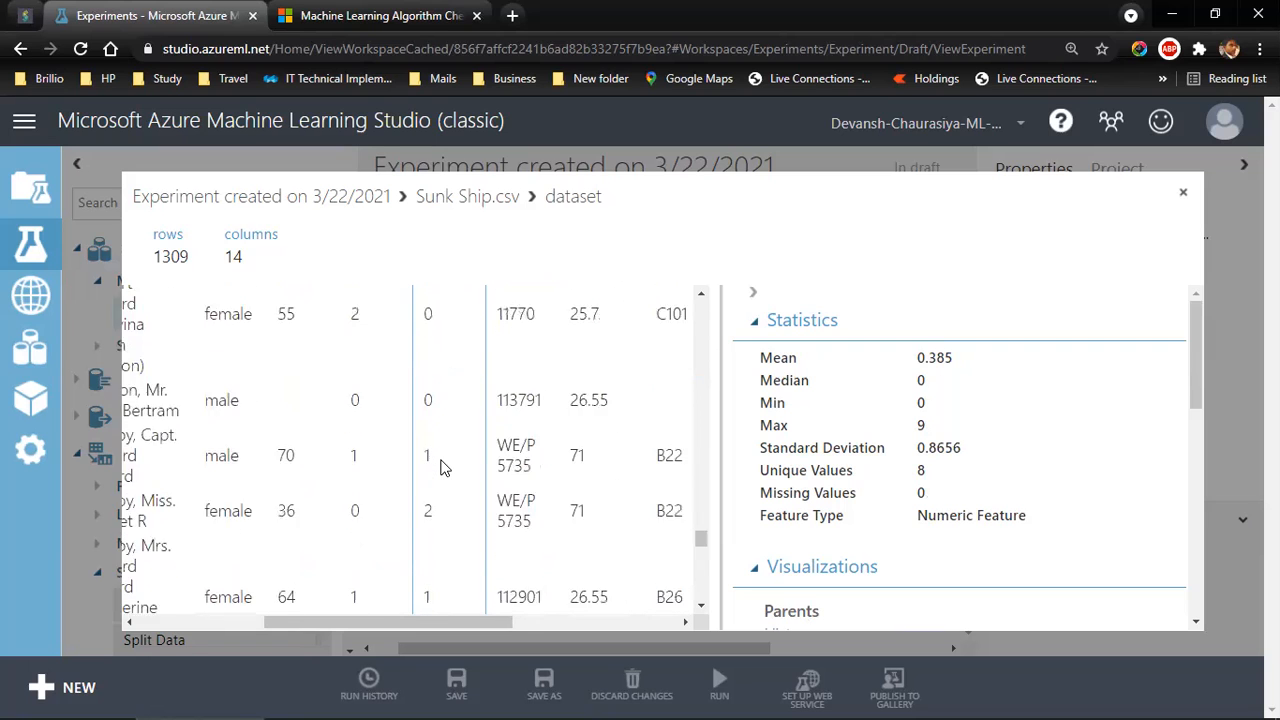
{"action": "scroll", "coordinate": [444, 468], "scroll_direction": "down", "scroll_amount": 2}
{"action": "scroll", "coordinate": [444, 468], "scroll_direction": "up", "scroll_amount": 20}
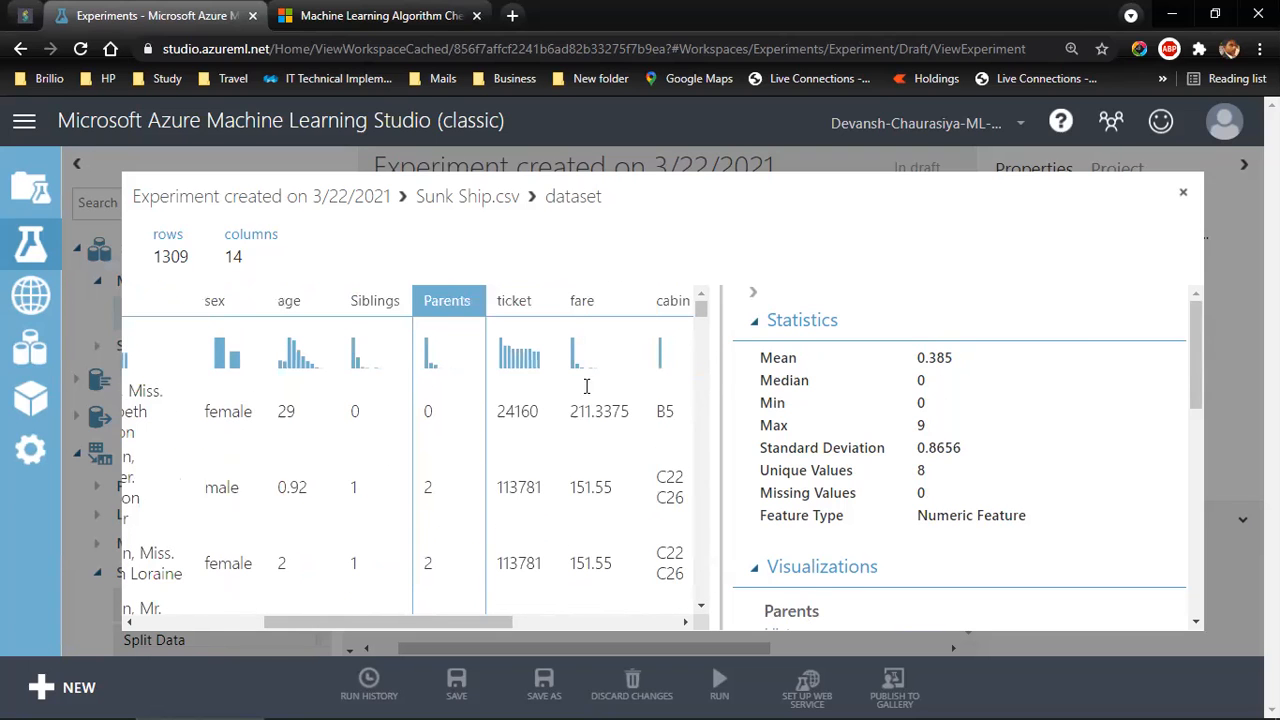
Check the ticket column's feature type and look through its values in the rows.
{"action": "left_click", "coordinate": [528, 302]}
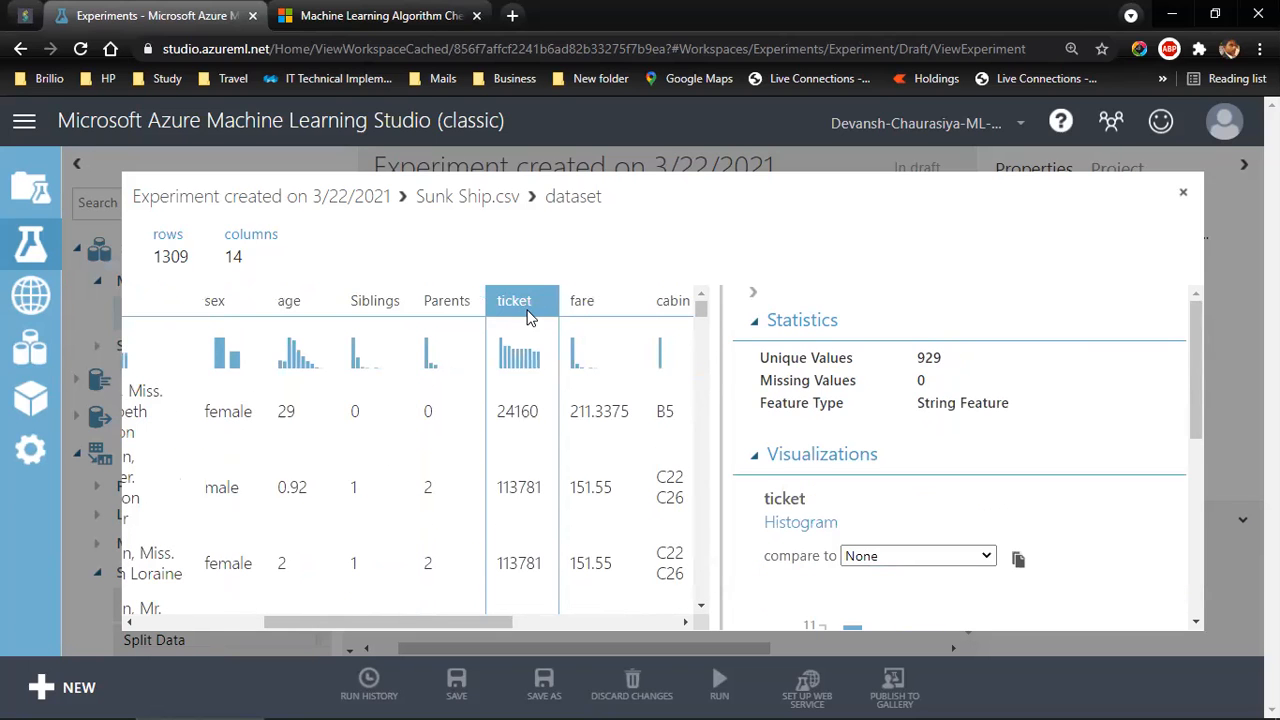
{"action": "left_click_drag", "start_coordinate": [924, 402], "coordinate": [1060, 413]}
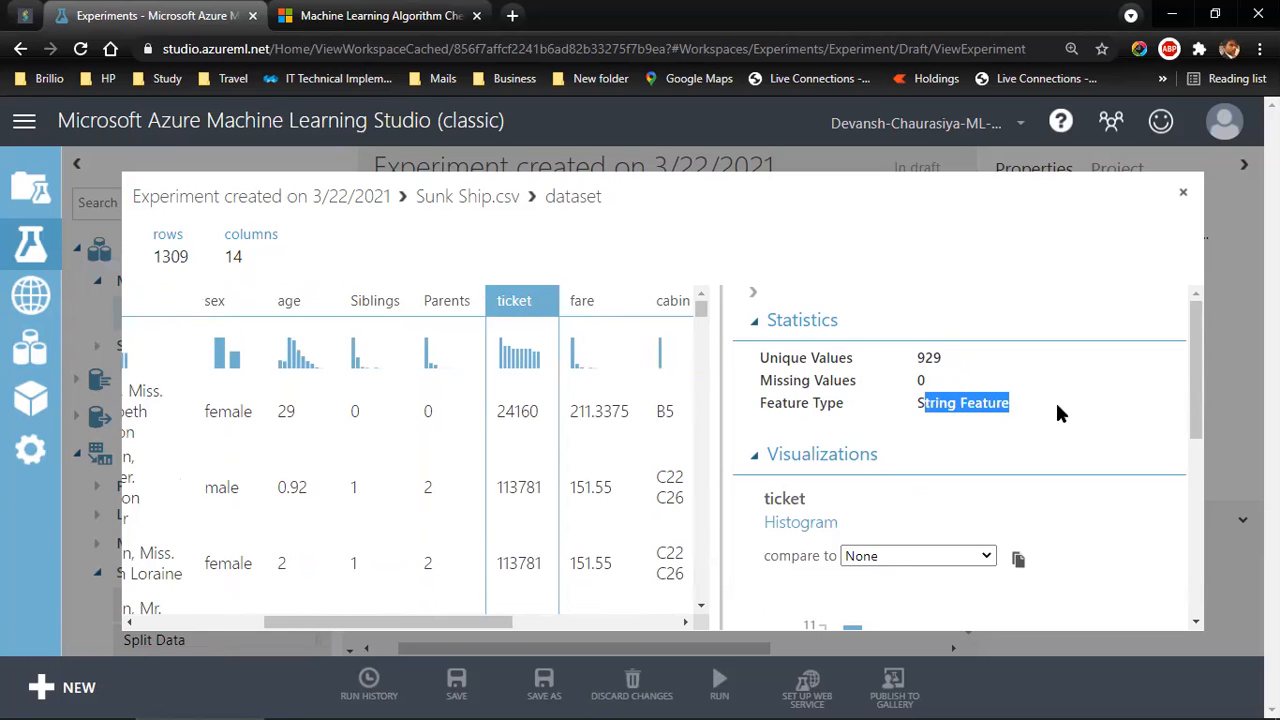
{"action": "scroll", "coordinate": [519, 383], "scroll_direction": "down", "scroll_amount": 6}
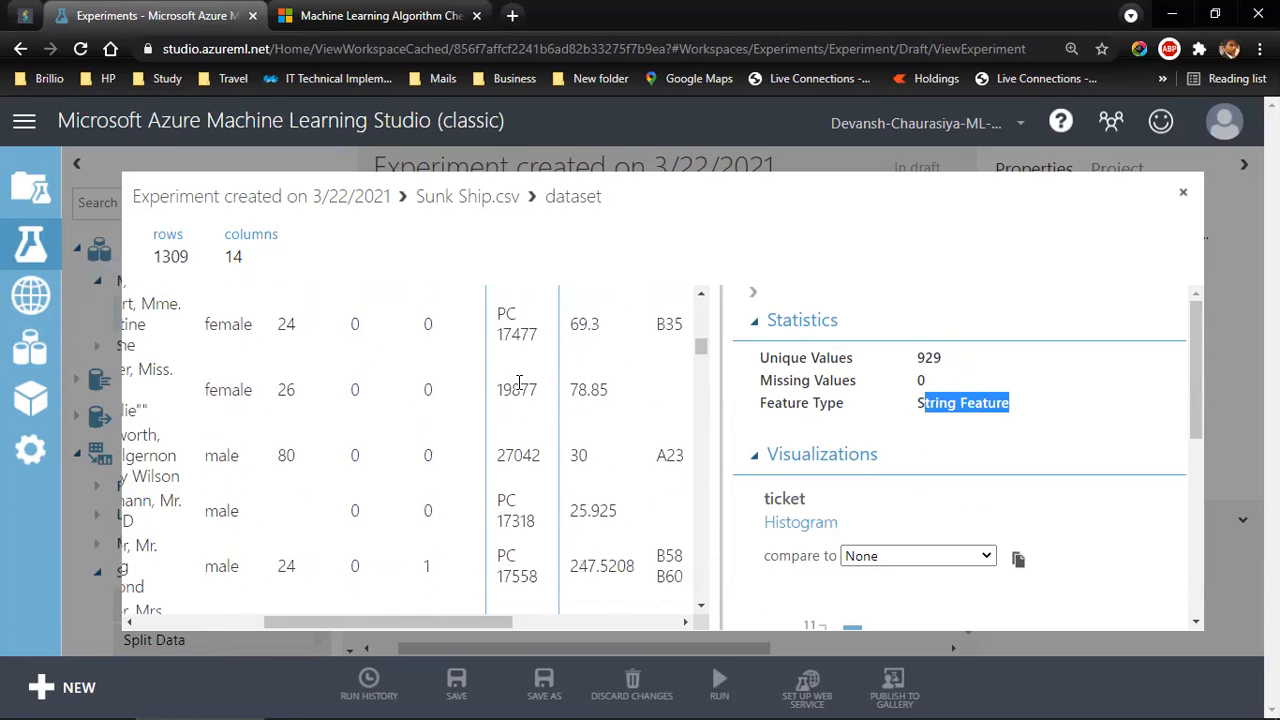
{"action": "scroll", "coordinate": [519, 383], "scroll_direction": "up", "scroll_amount": 2}
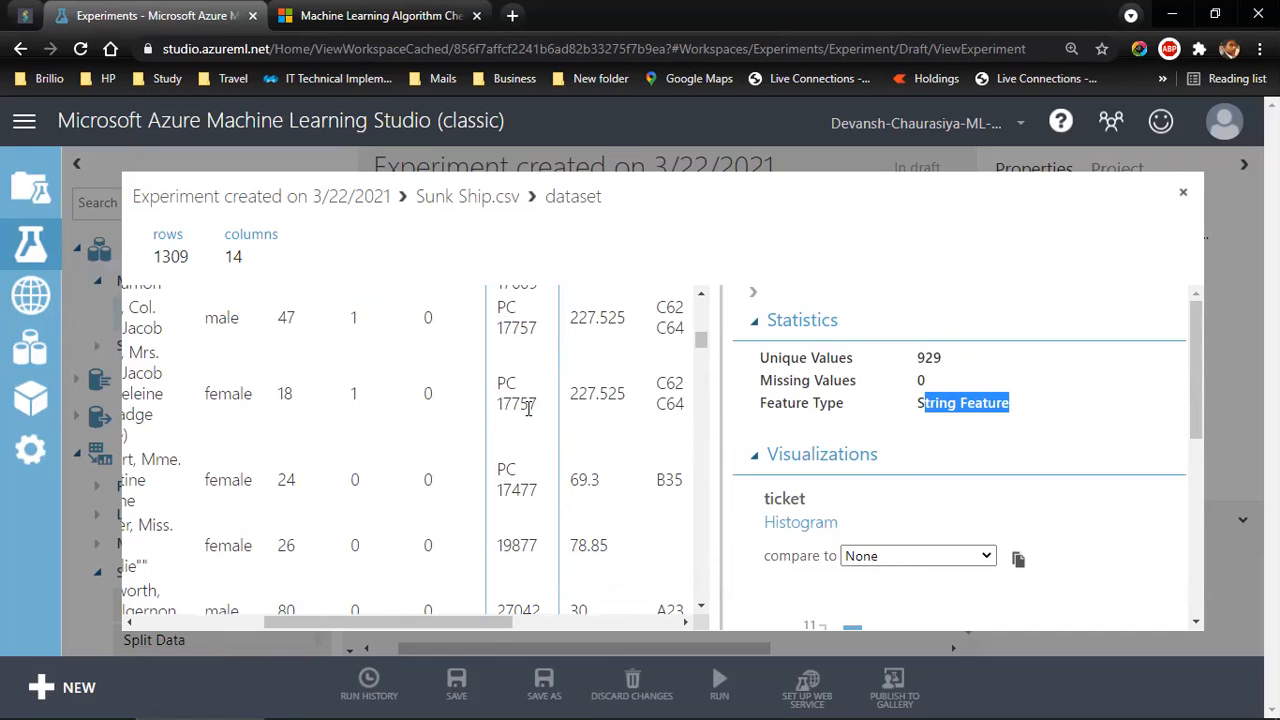
{"action": "scroll", "coordinate": [529, 408], "scroll_direction": "up", "scroll_amount": 4}
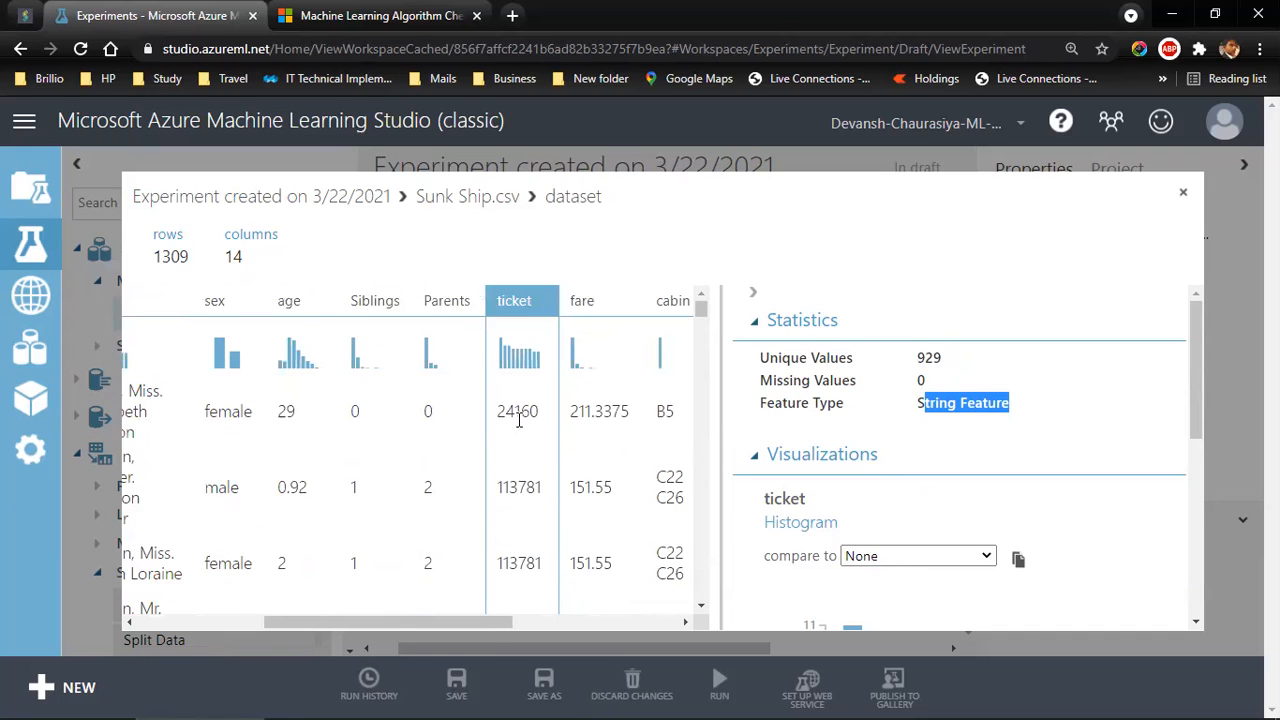
Review the fare and cabin columns' statistics, and examine the unique and missing values of the embarked column.
{"action": "left_click", "coordinate": [598, 304]}
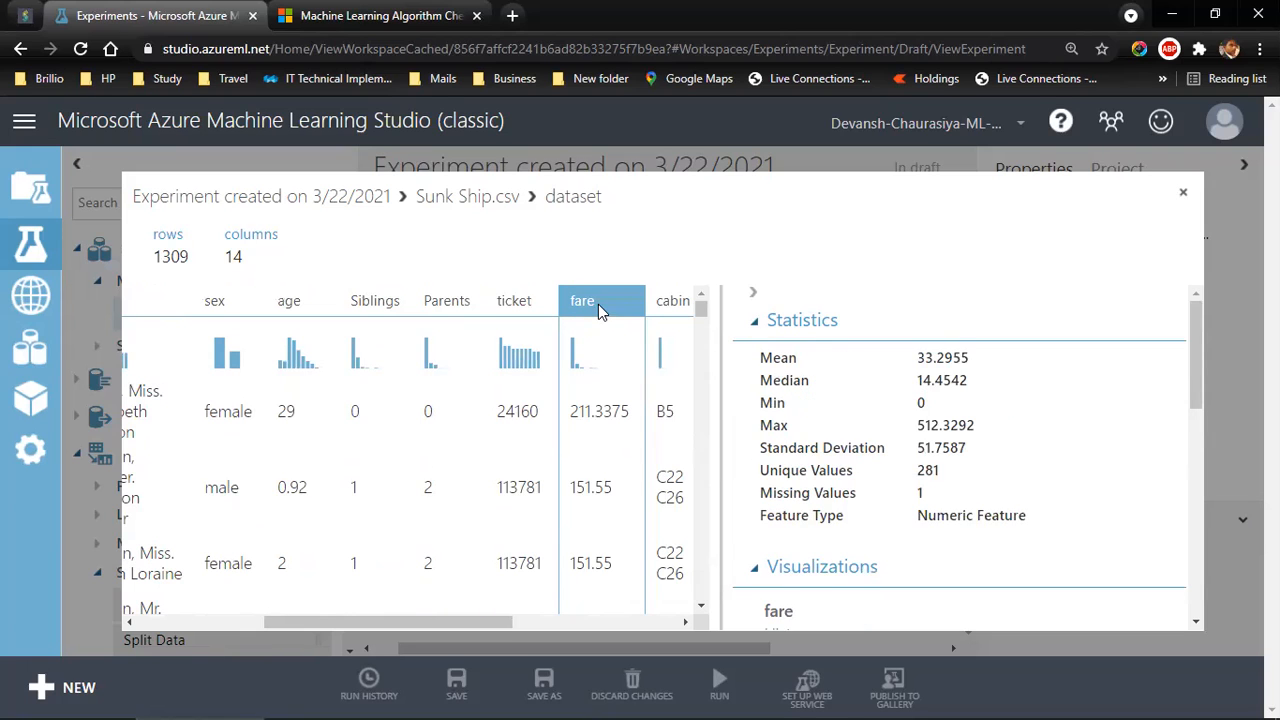
{"action": "left_click_drag", "start_coordinate": [497, 621], "coordinate": [597, 622]}
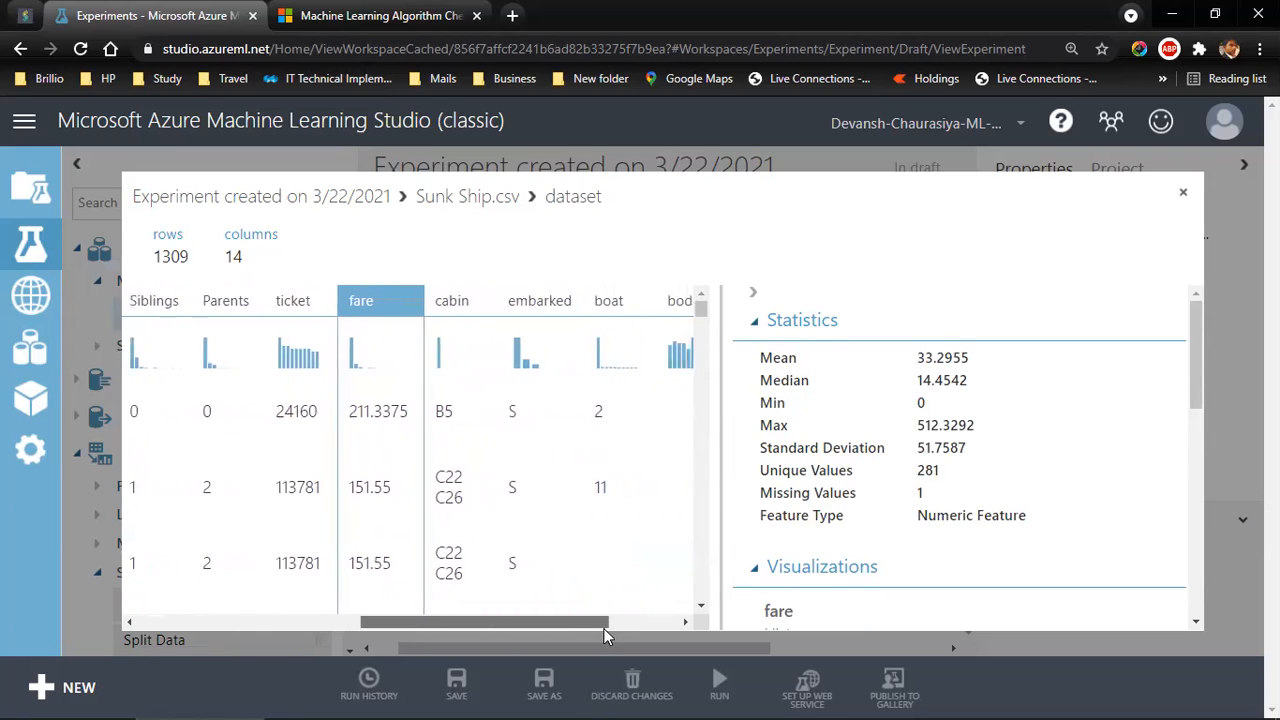
{"action": "left_click", "coordinate": [446, 303]}
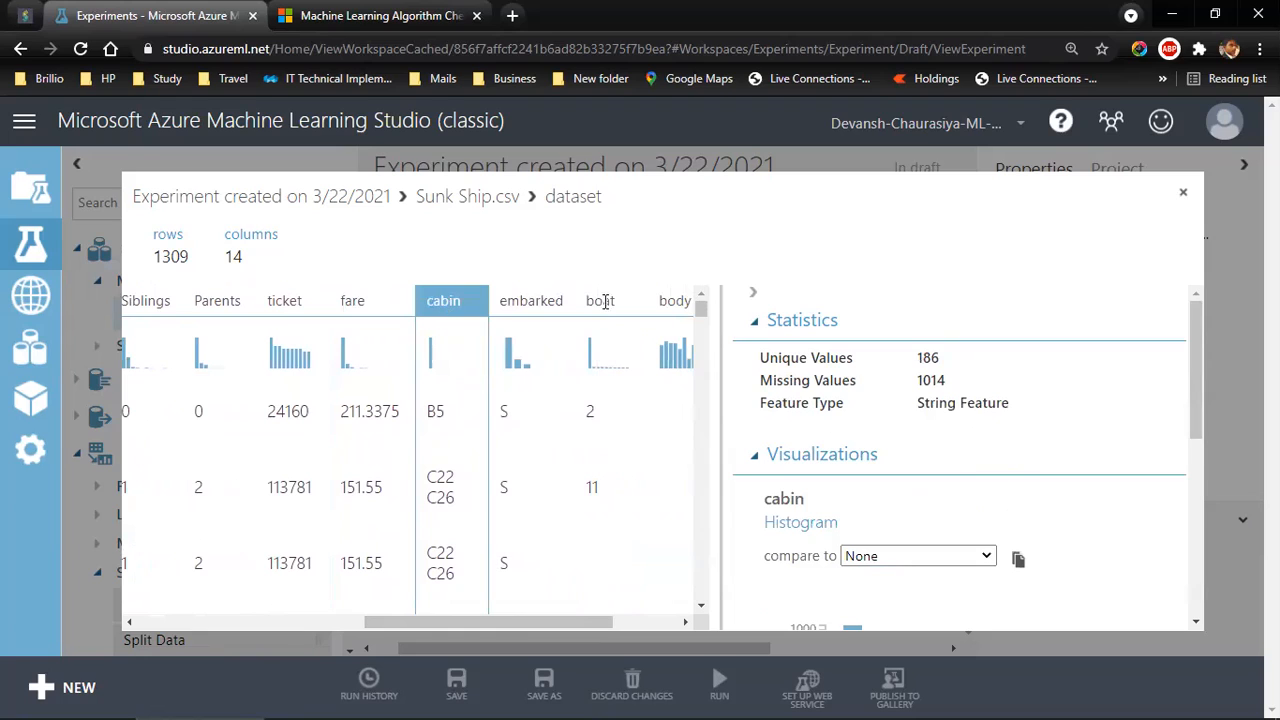
{"action": "left_click", "coordinate": [530, 300]}
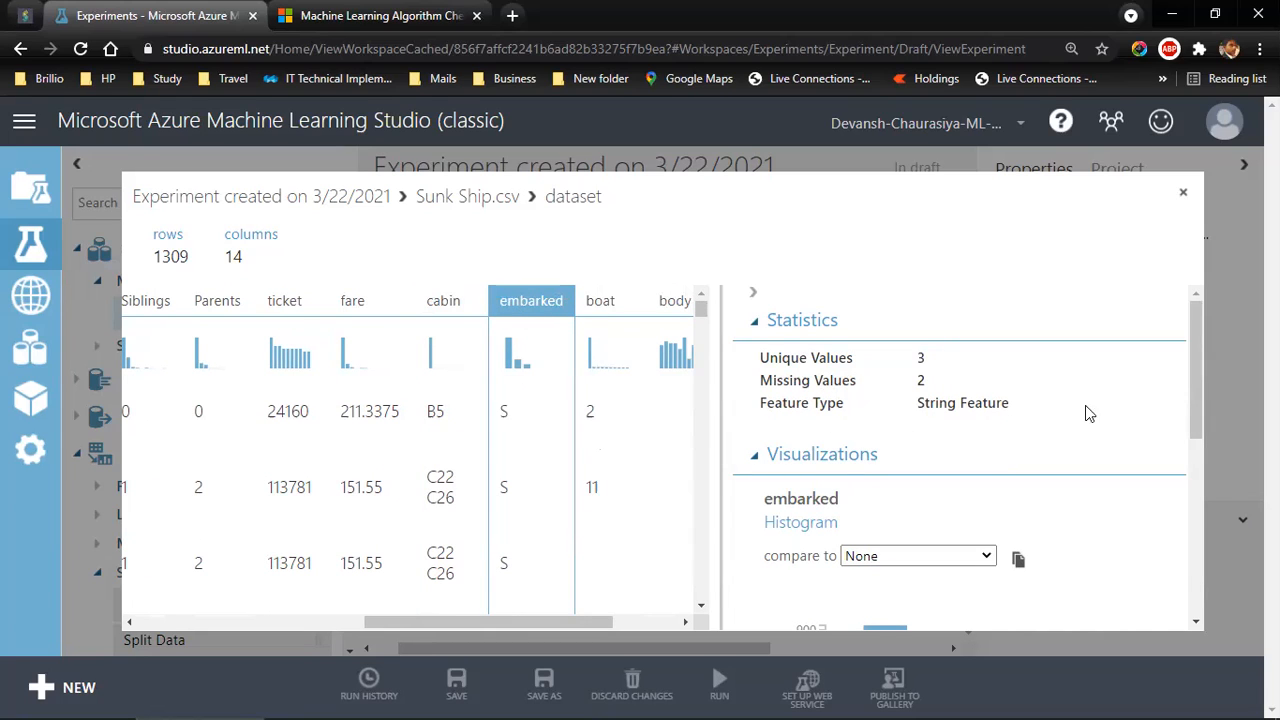
{"action": "double_click", "coordinate": [920, 358]}
{"action": "left_click_drag", "start_coordinate": [762, 380], "coordinate": [928, 382]}
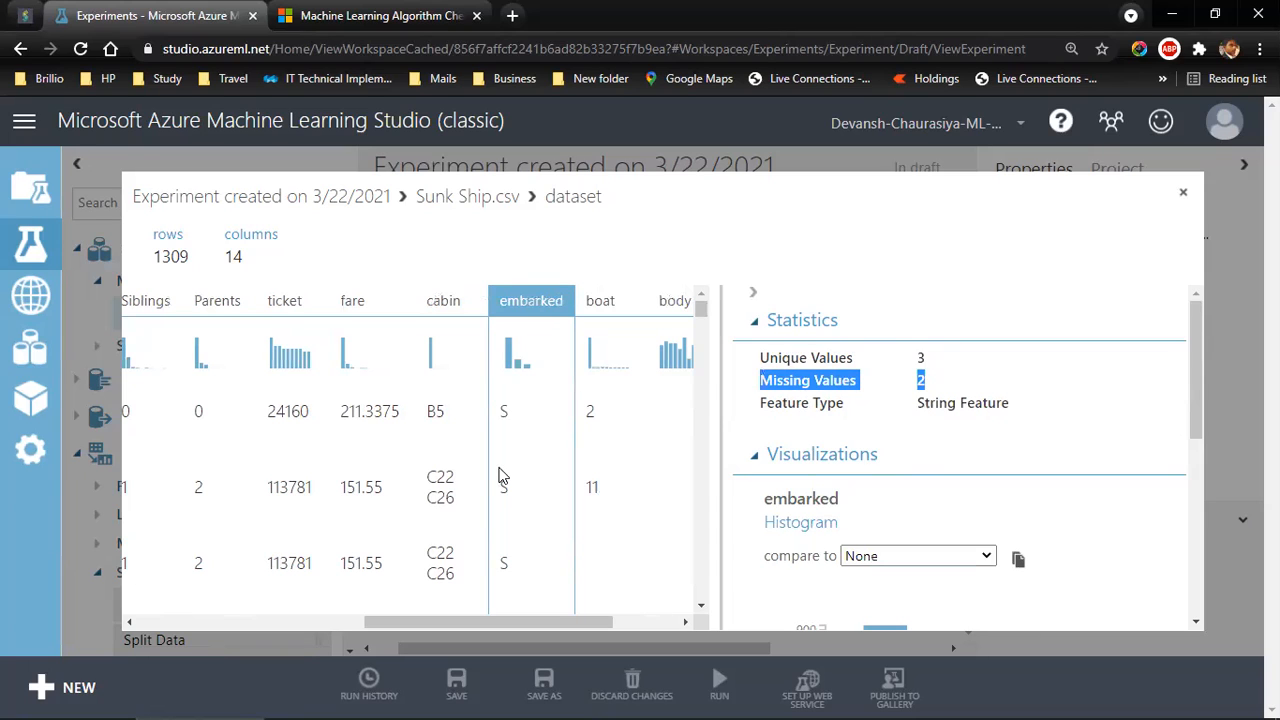
Examine the statistics of the boat, body and home.dest columns, looking through the body column's rows for empty values.
{"action": "left_click", "coordinate": [609, 296]}
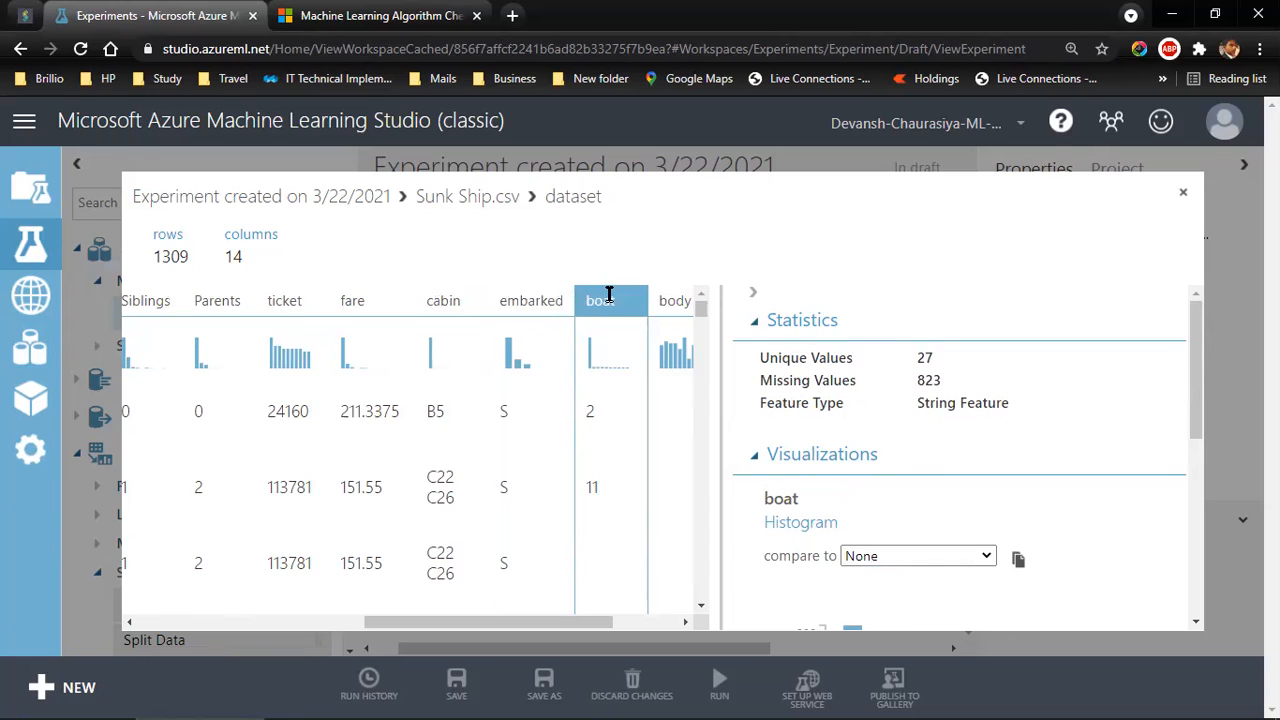
{"action": "left_click_drag", "start_coordinate": [579, 619], "coordinate": [697, 622]}
{"action": "left_click", "coordinate": [530, 297]}
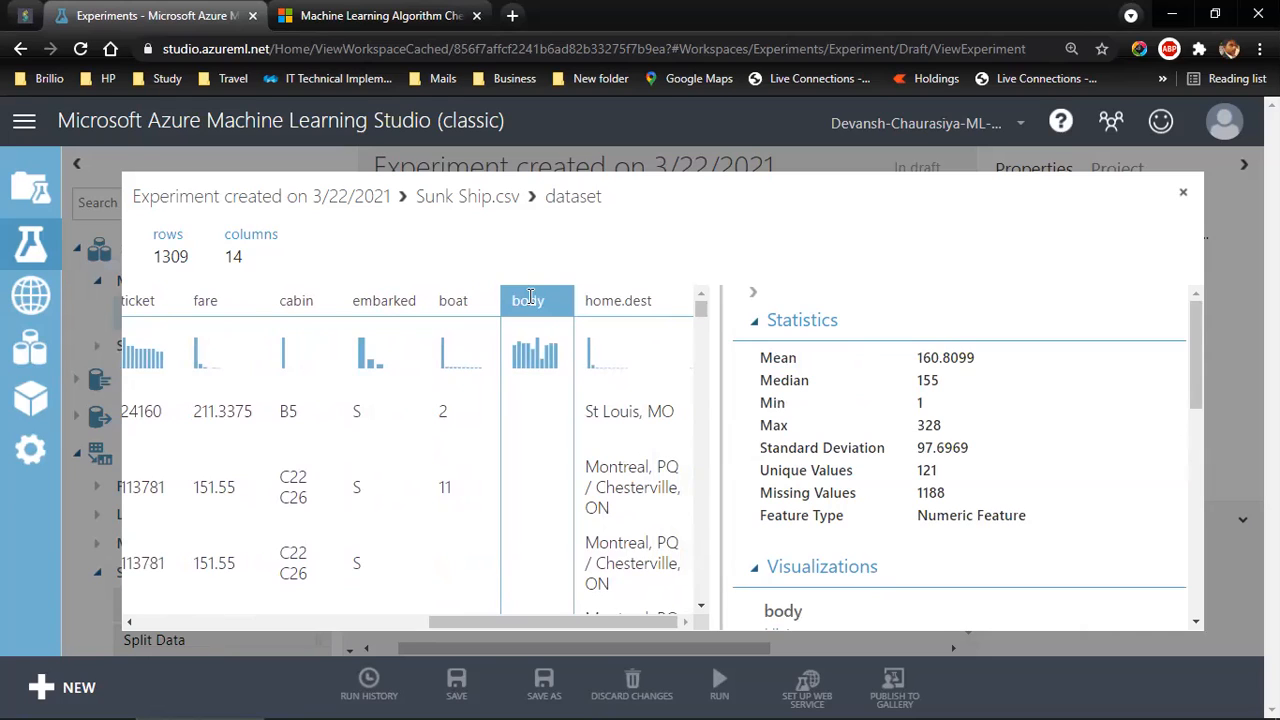
{"action": "left_click", "coordinate": [636, 298]}
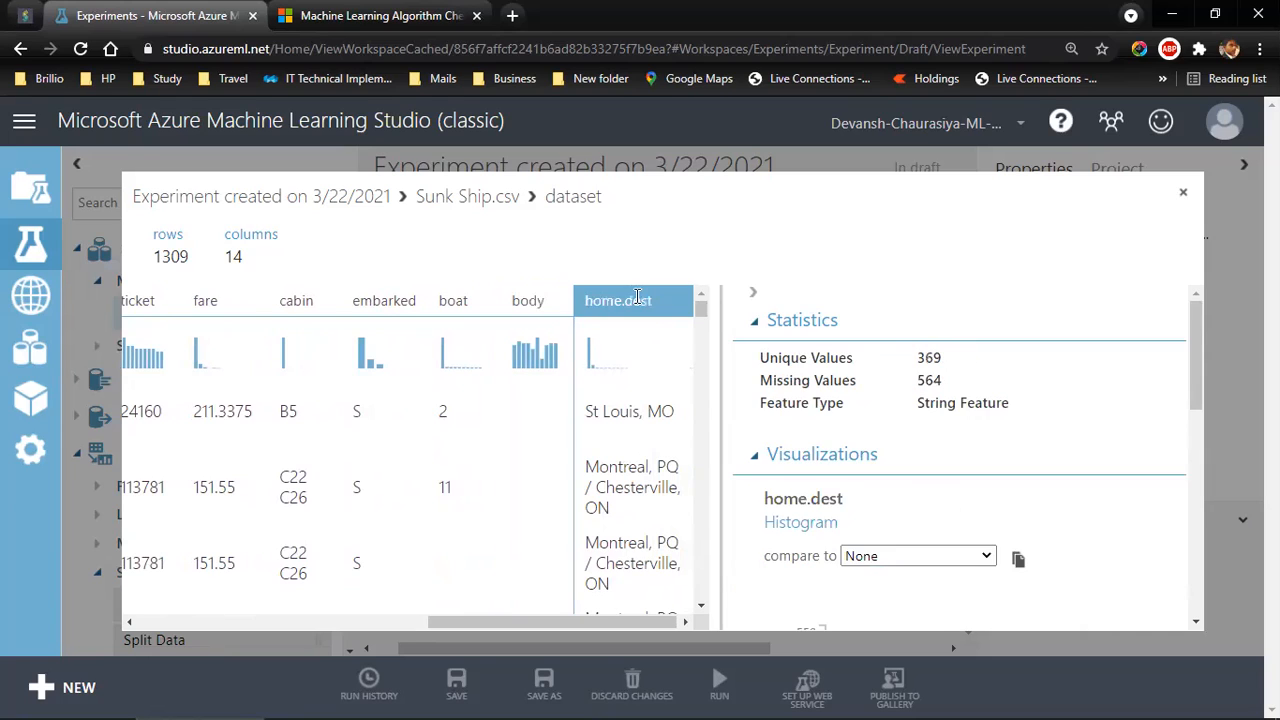
{"action": "left_click", "coordinate": [547, 300]}
{"action": "scroll", "coordinate": [521, 448], "scroll_direction": "down", "scroll_amount": 5}
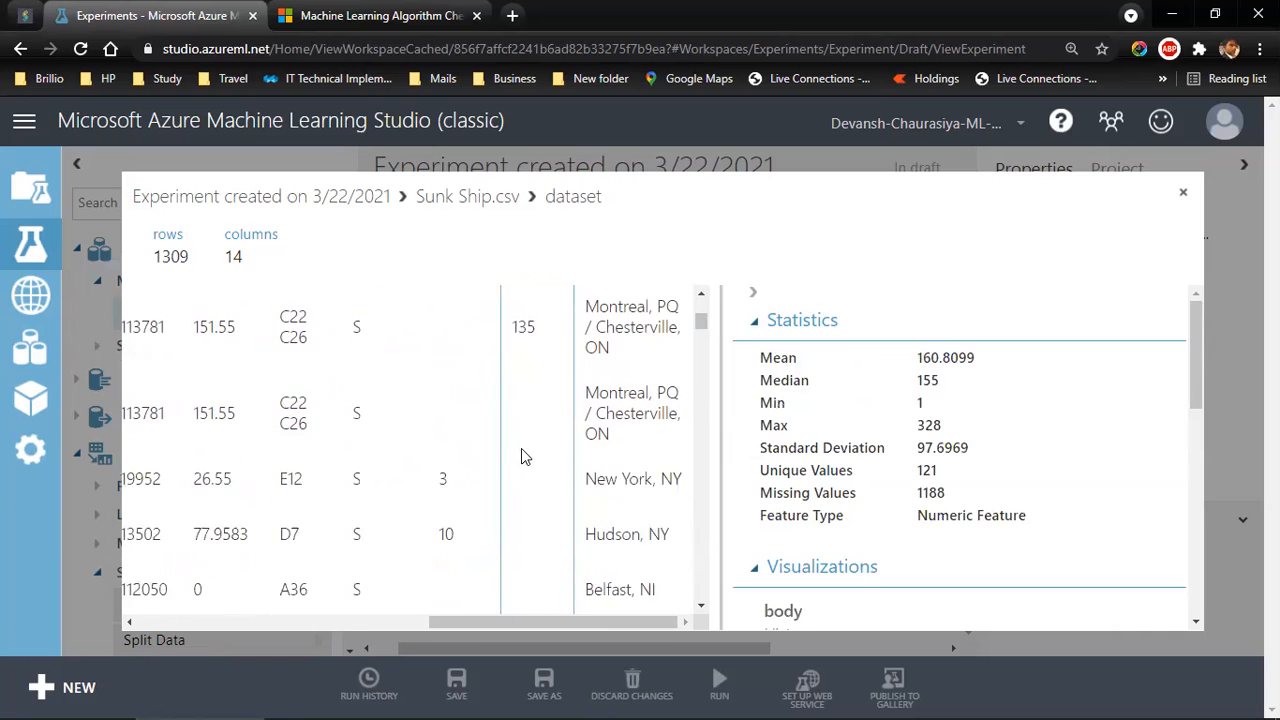
{"action": "scroll", "coordinate": [521, 452], "scroll_direction": "down", "scroll_amount": 6}
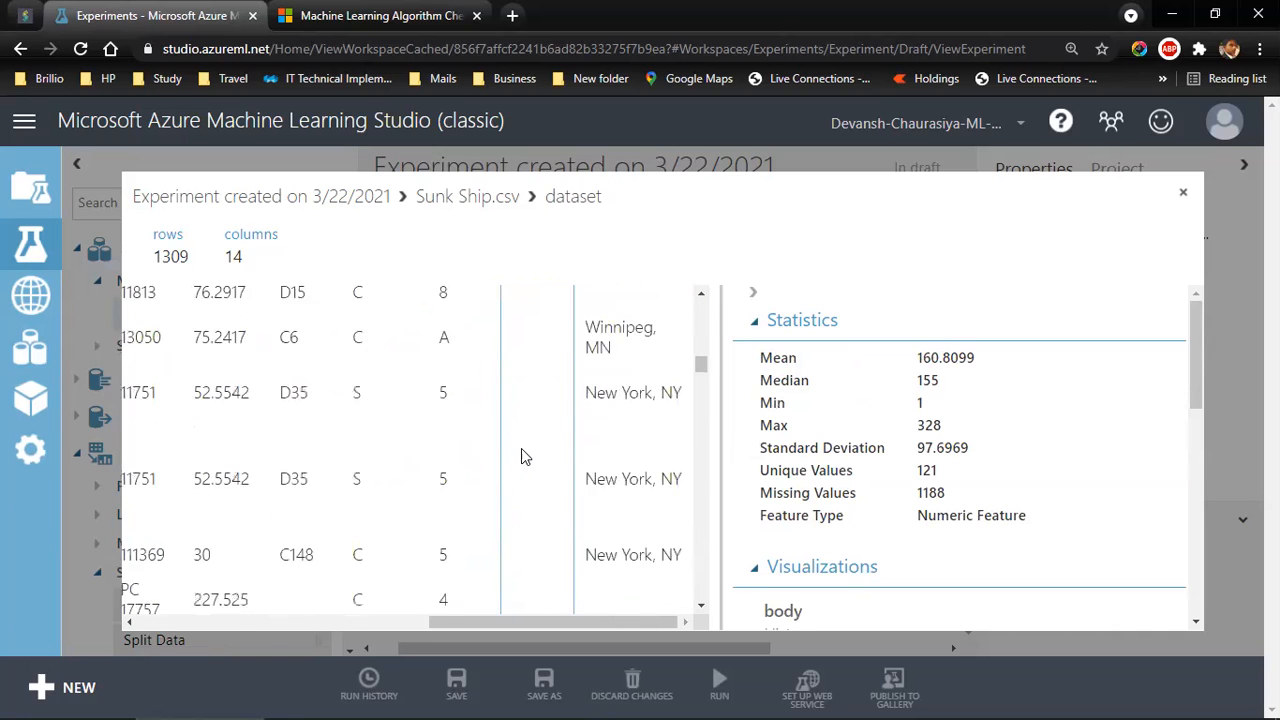
{"action": "scroll", "coordinate": [521, 448], "scroll_direction": "up", "scroll_amount": 11}
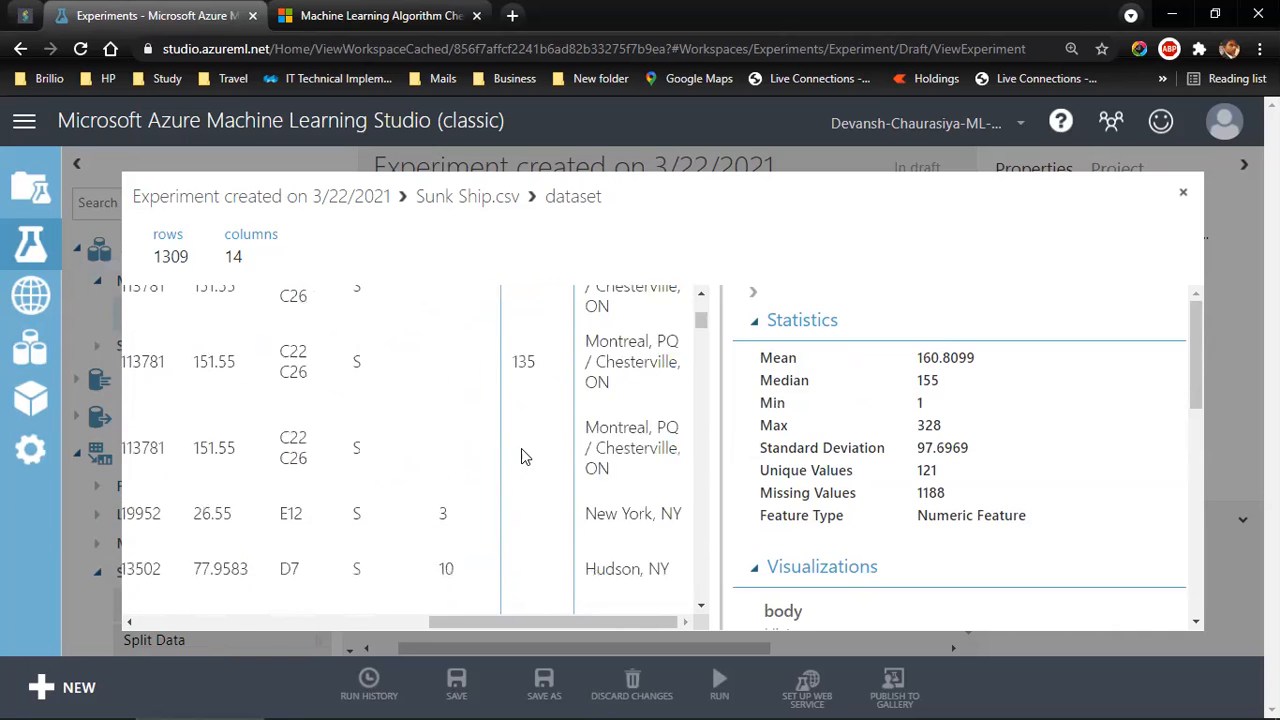
{"action": "left_click", "coordinate": [660, 308]}
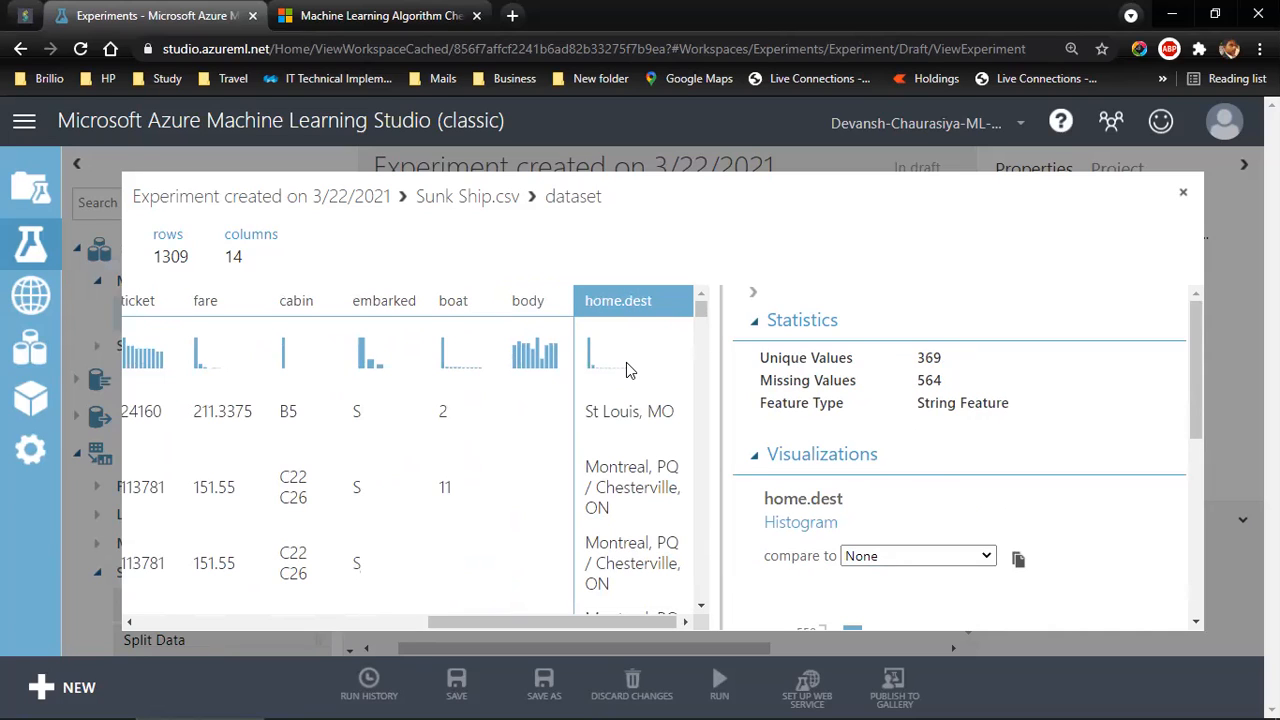
Recheck the pclass, survived, name and sex columns' statistics, and close the dataset visualization.
{"action": "left_click_drag", "start_coordinate": [547, 619], "coordinate": [219, 595]}
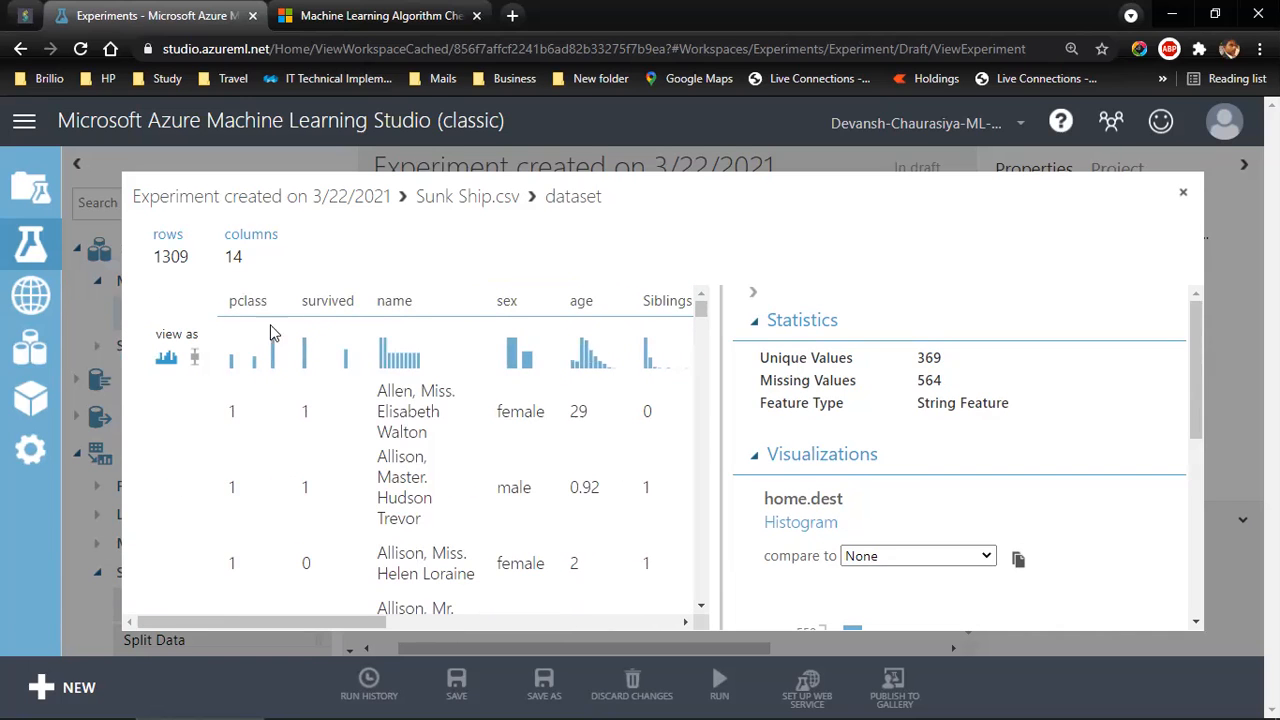
{"action": "left_click", "coordinate": [252, 300]}
{"action": "left_click", "coordinate": [328, 300]}
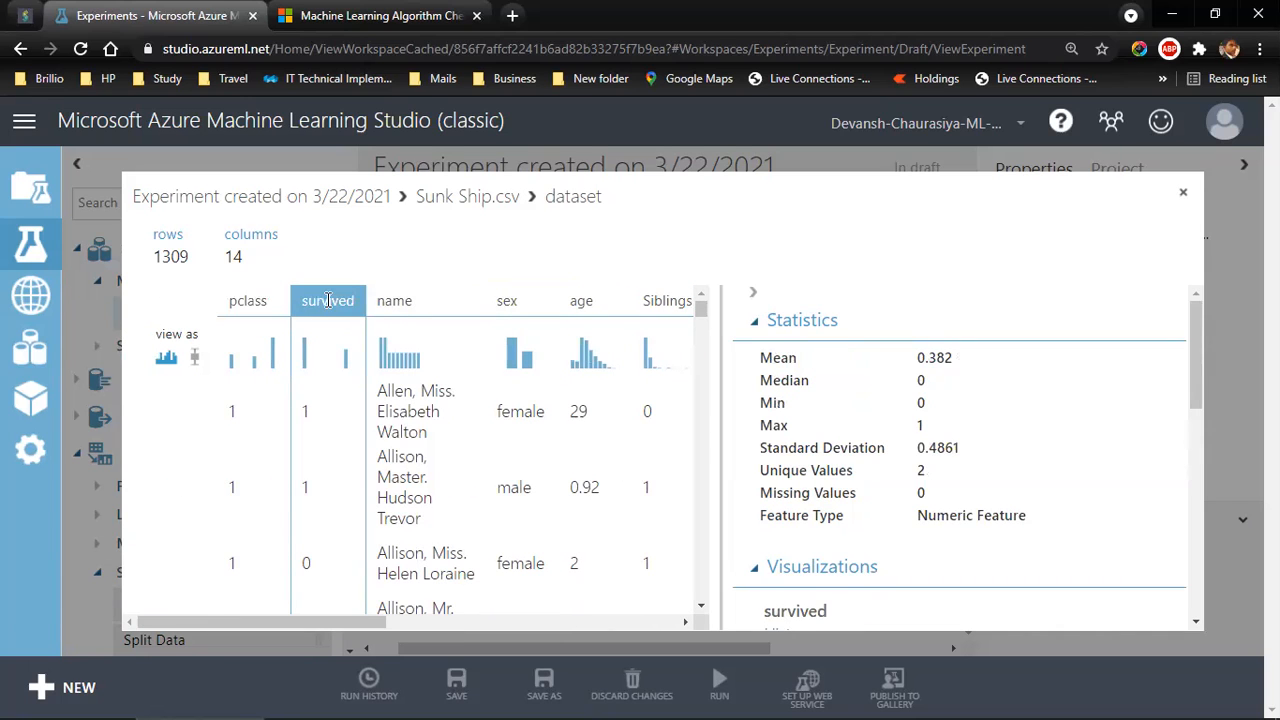
{"action": "left_click", "coordinate": [410, 301]}
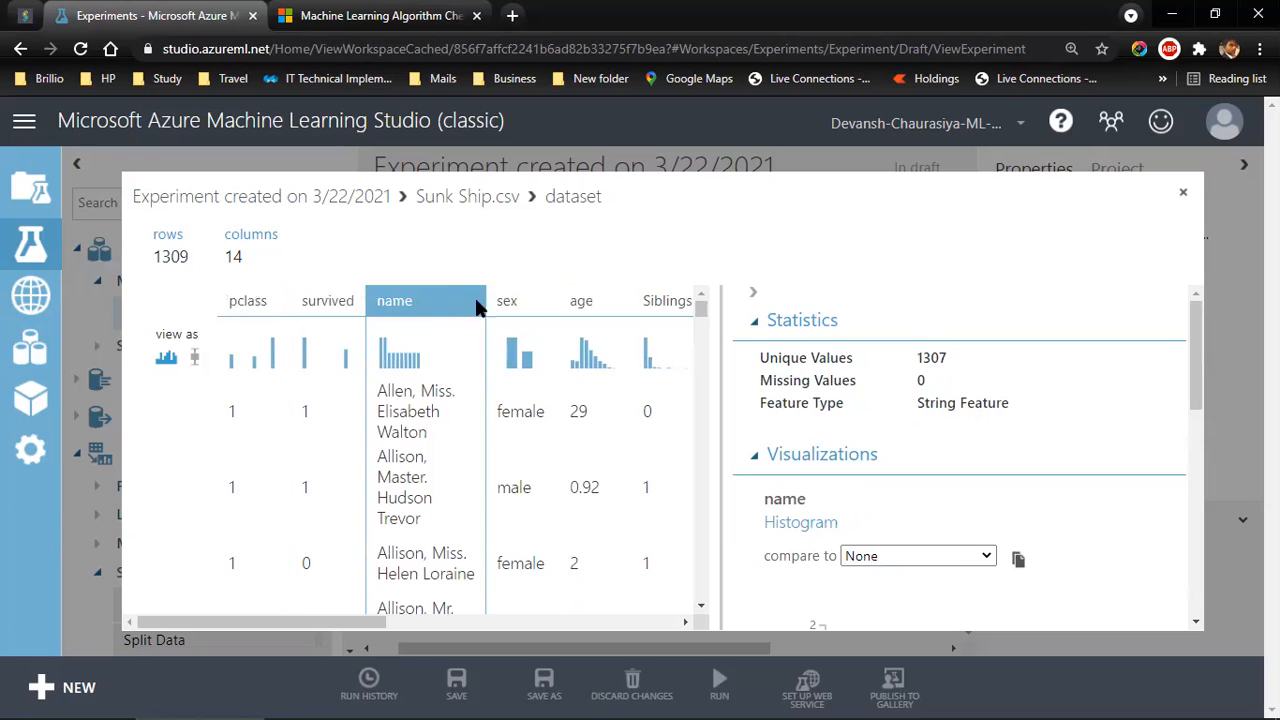
{"action": "left_click", "coordinate": [517, 300]}
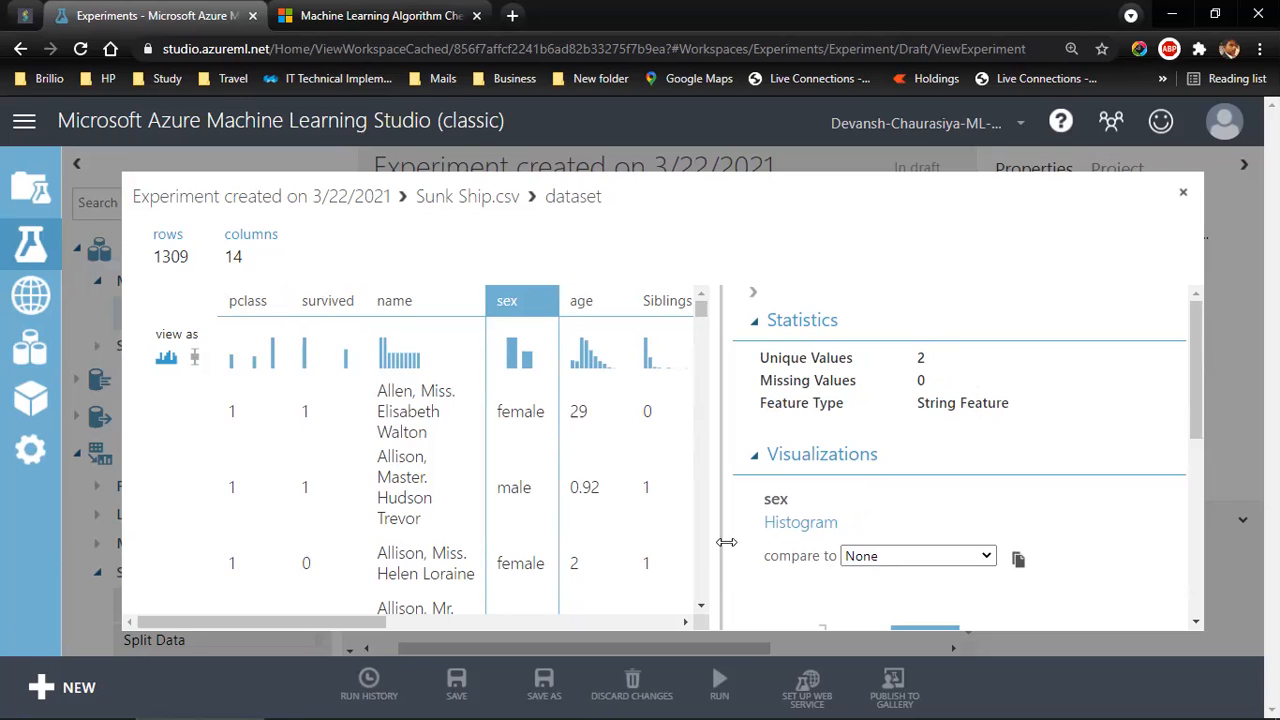
{"action": "left_click", "coordinate": [1184, 196]}
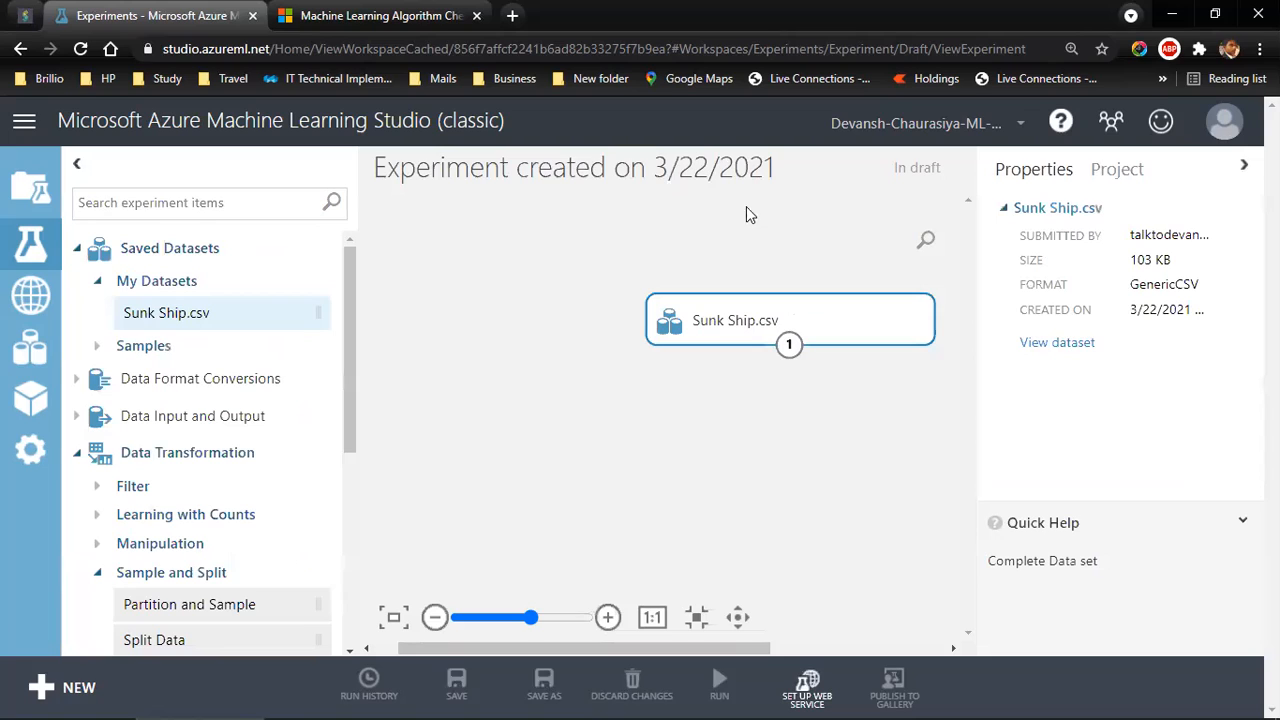